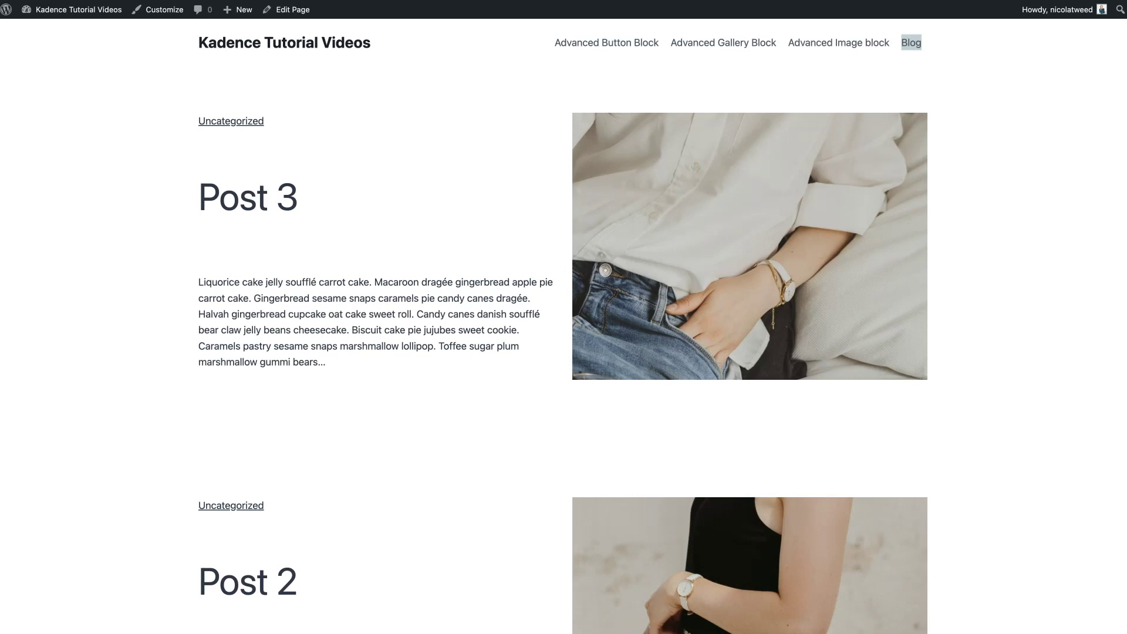
Toggle between the default three-column grid and the one-post-per-row blog, then scroll to the $129 and $199 bundles.
click(417, 199)
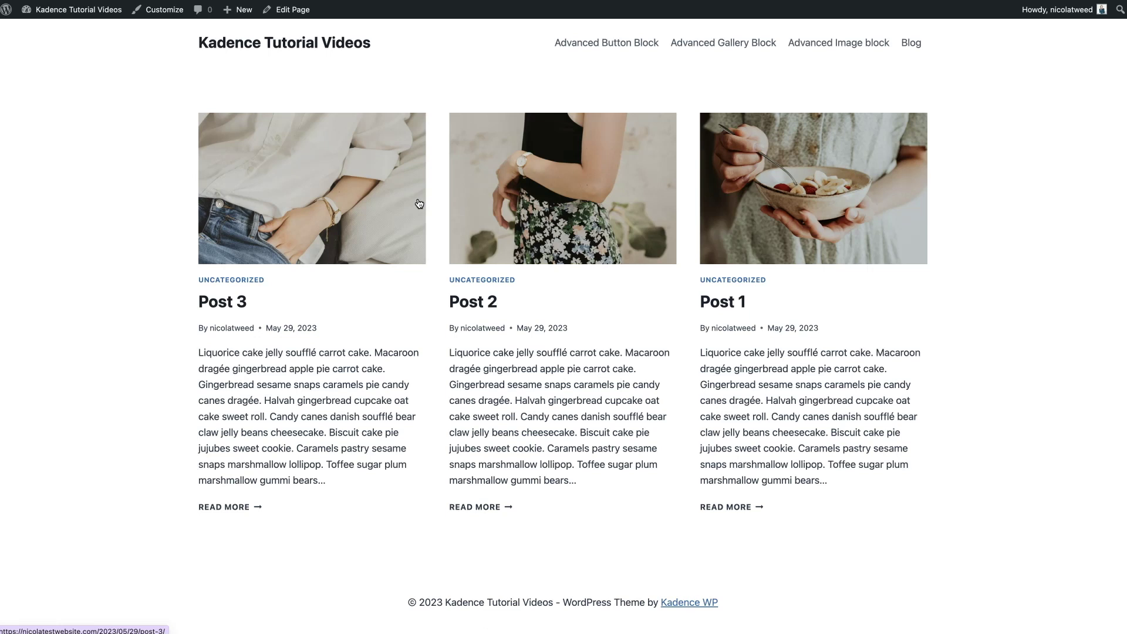
click(419, 202)
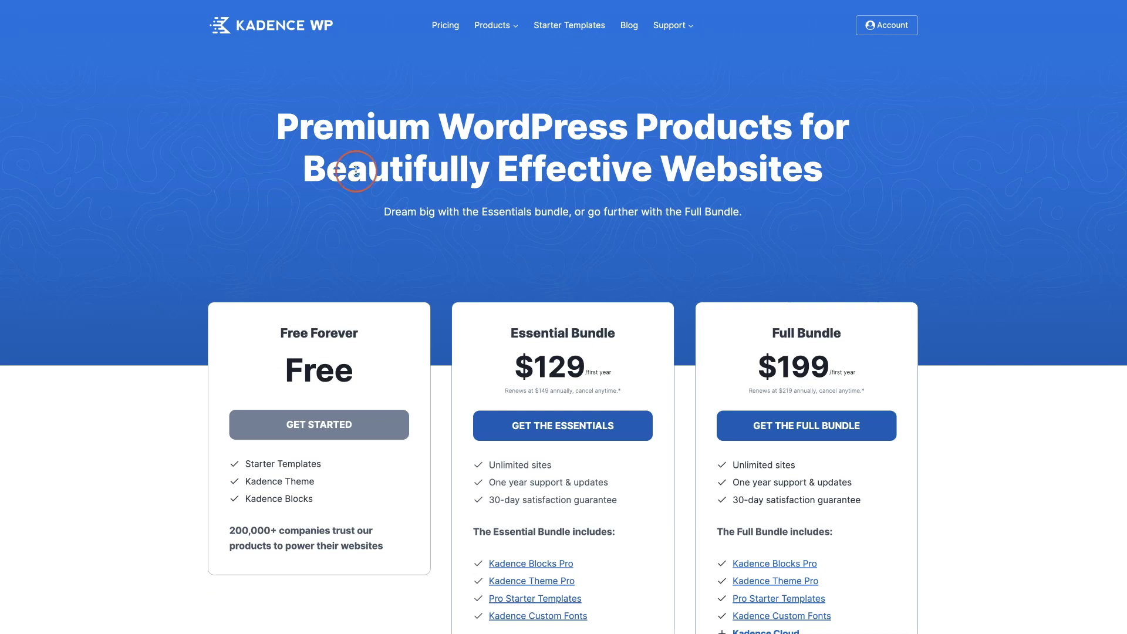
scroll(460, 206, down, 5)
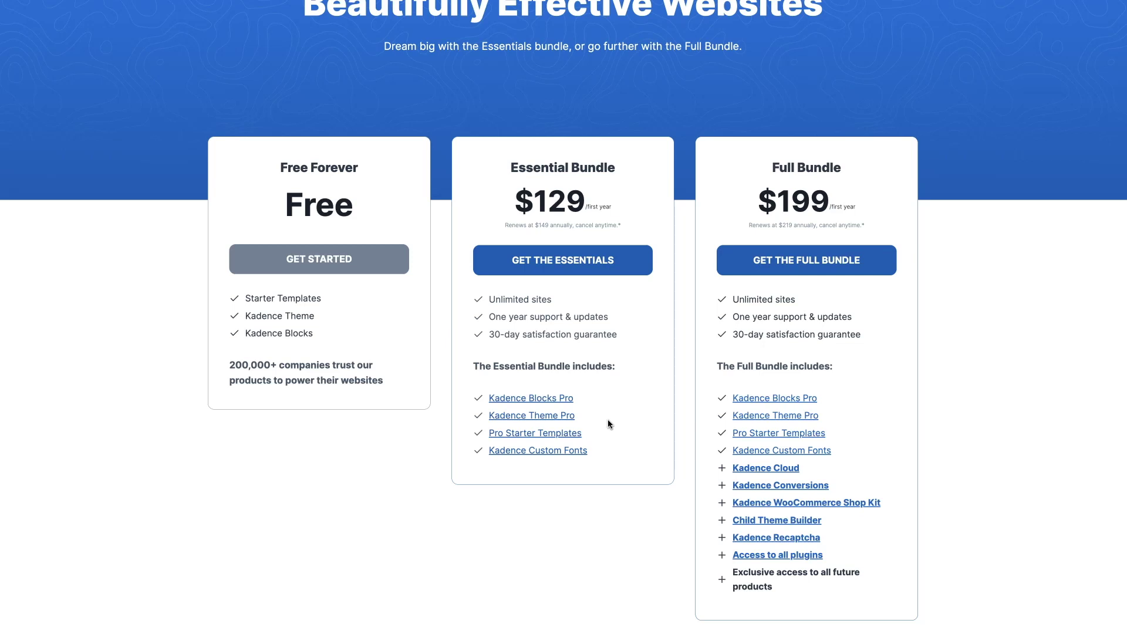
Go from the Kadence pricing page to the wp-admin Dashboard.
click(590, 389)
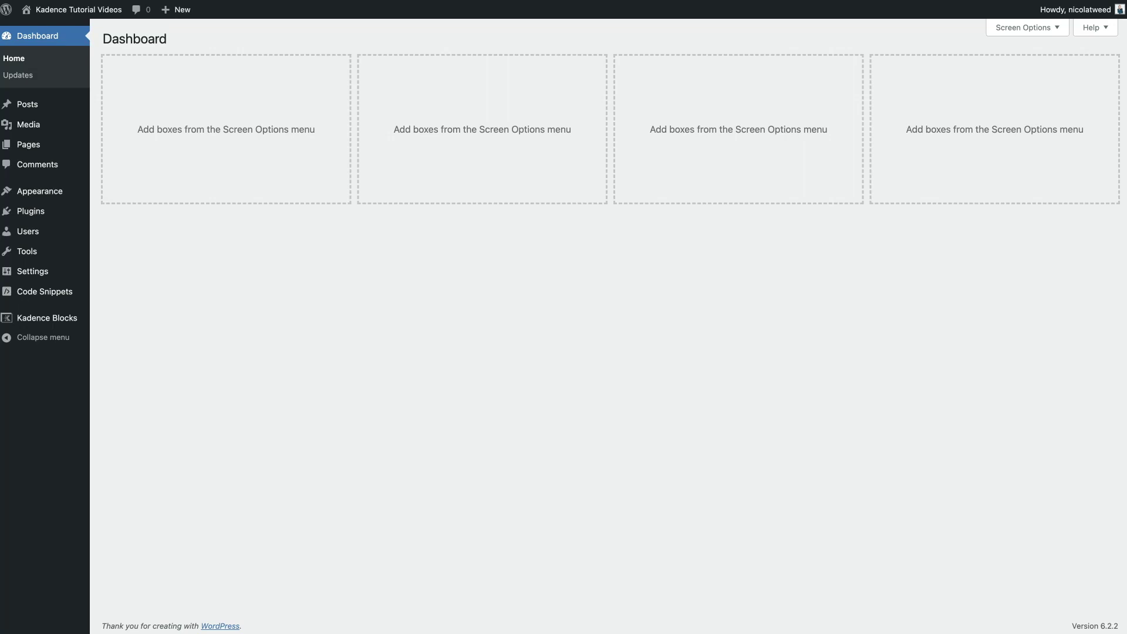
Upload, install and activate the kadence-blocks-pro.zip plugin through Plugins > Add New.
mouse_move(68, 219)
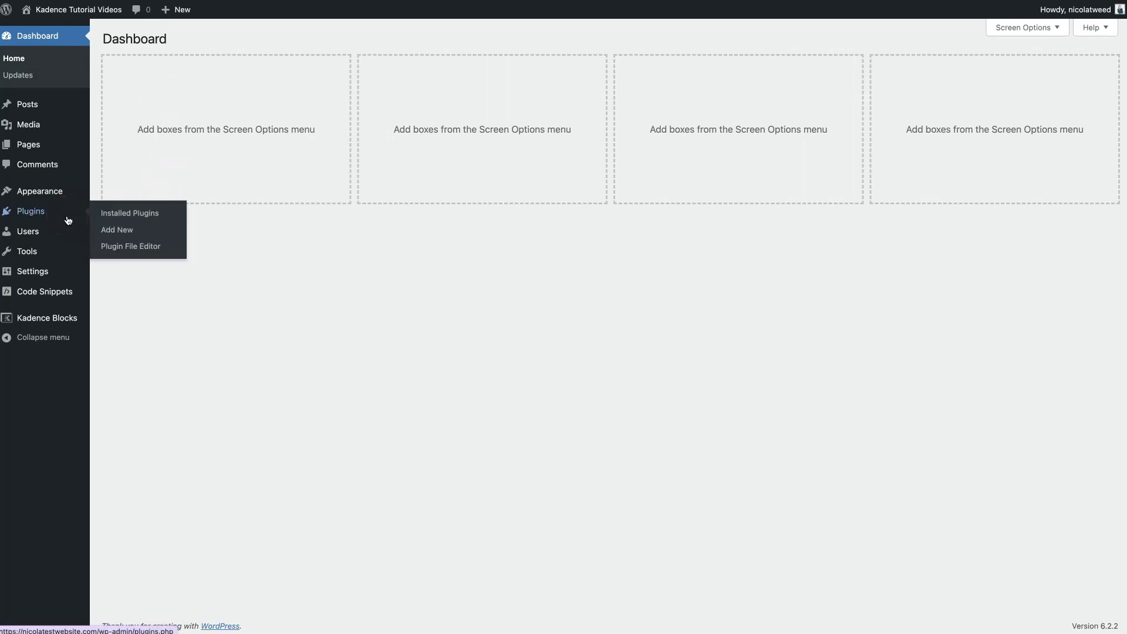
click(102, 229)
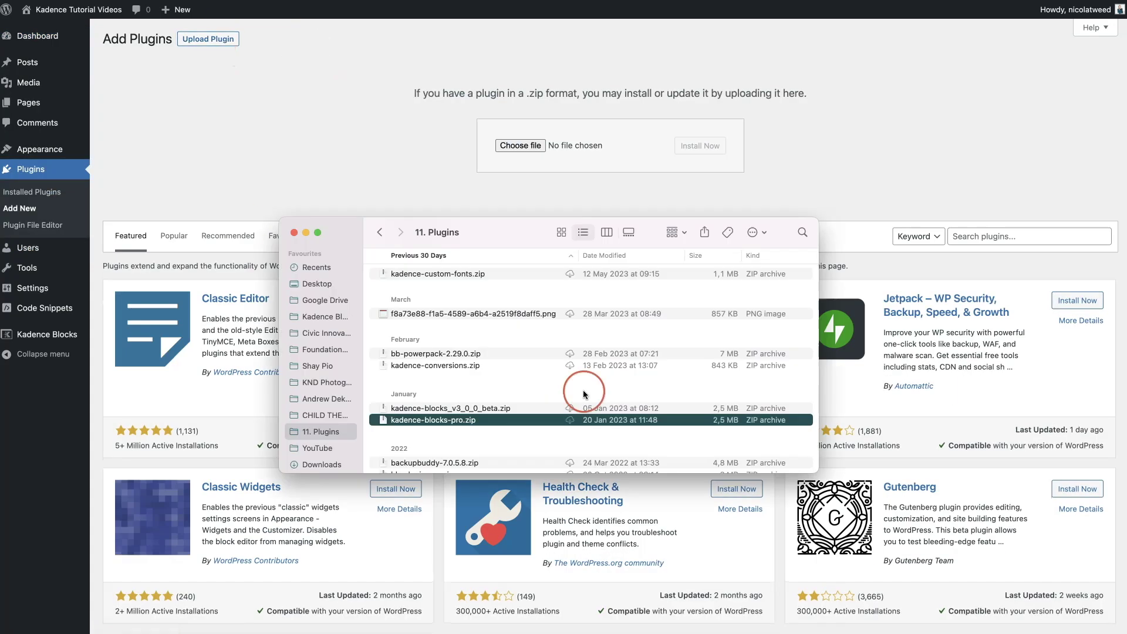
double_click(587, 393)
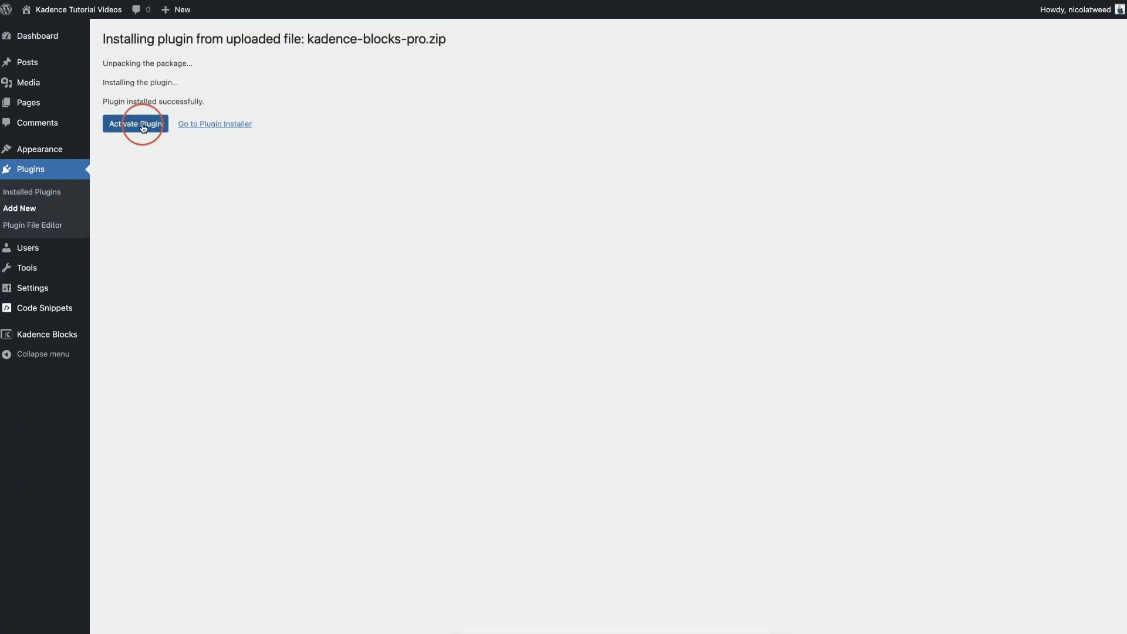
click(136, 124)
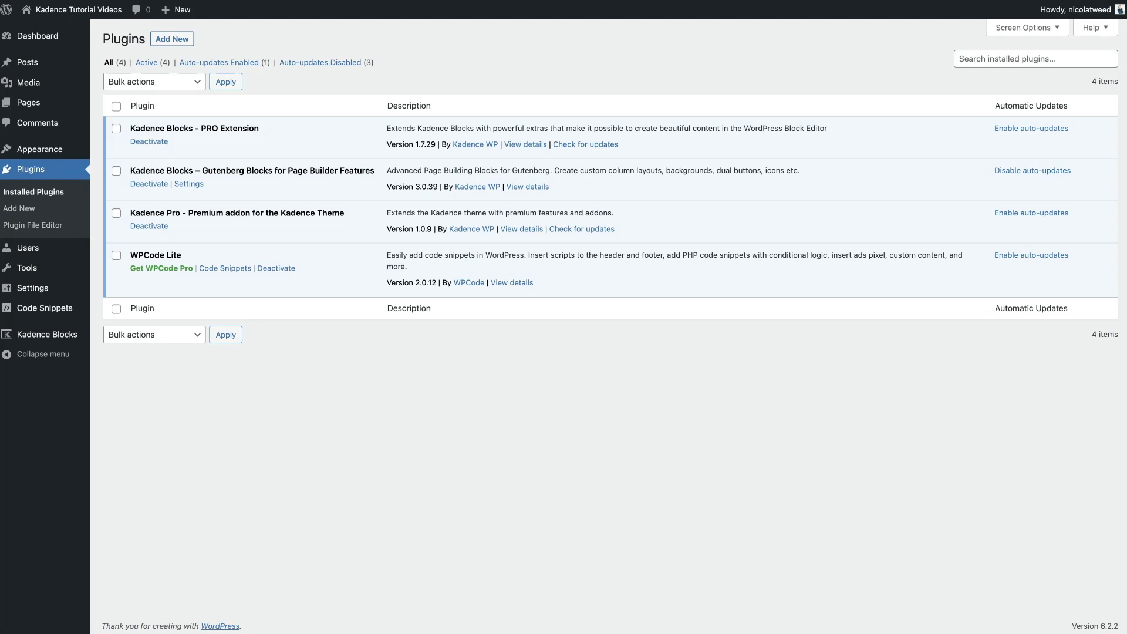
In Appearance > Kadence, switch on the Hooked Elements add-on and open its Customize list.
mouse_move(37, 150)
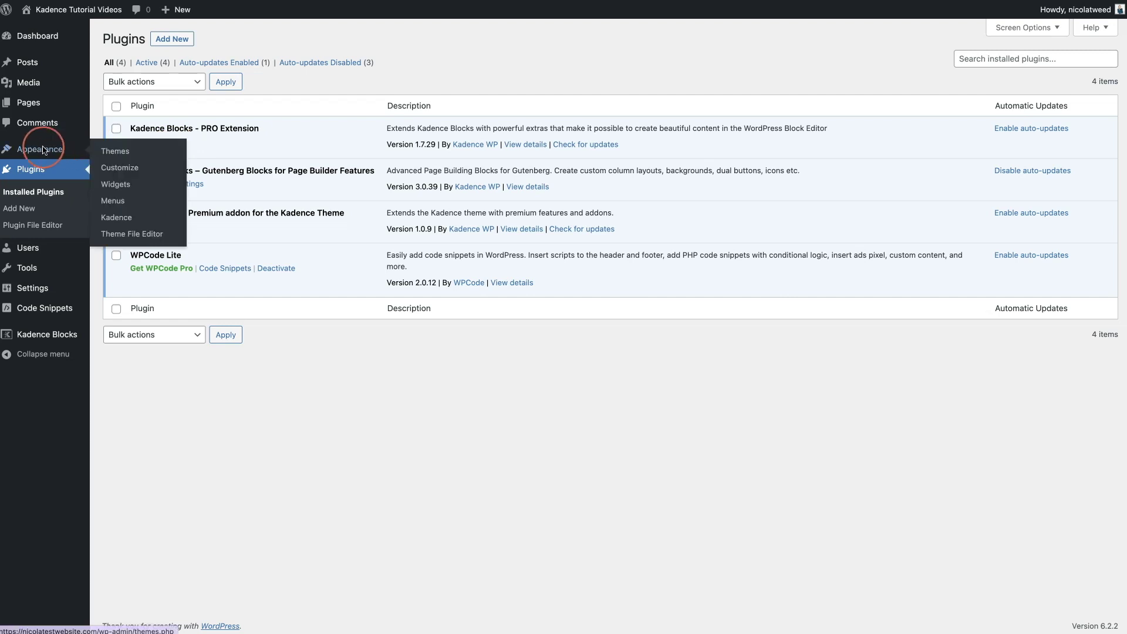
click(131, 223)
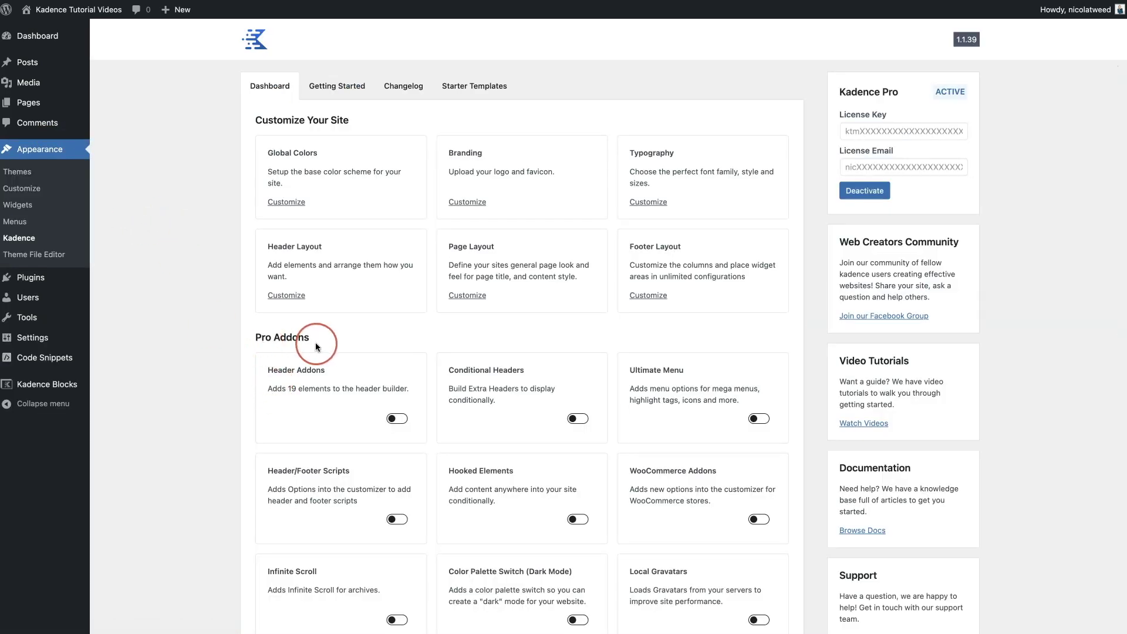
scroll(316, 345, down, 3)
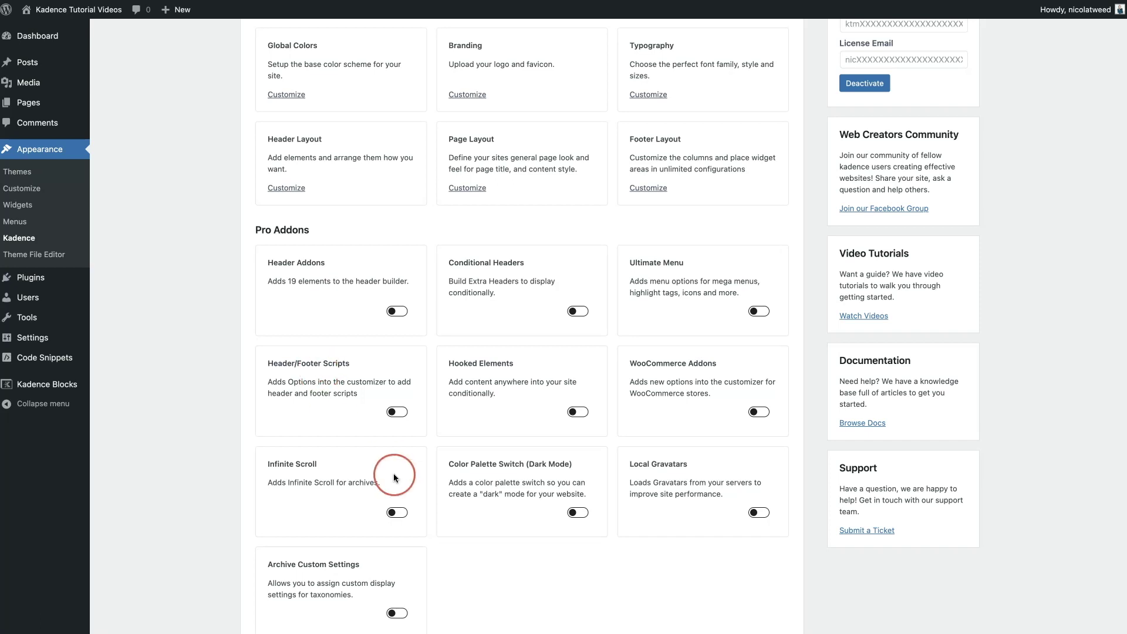
scroll(394, 473, down, 1)
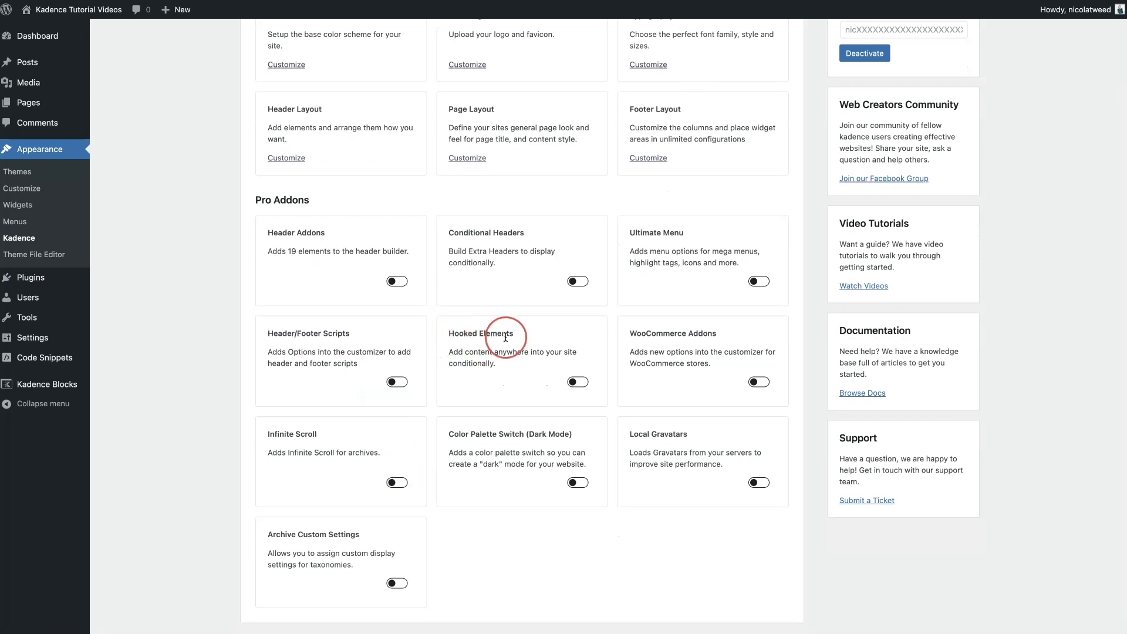
click(578, 382)
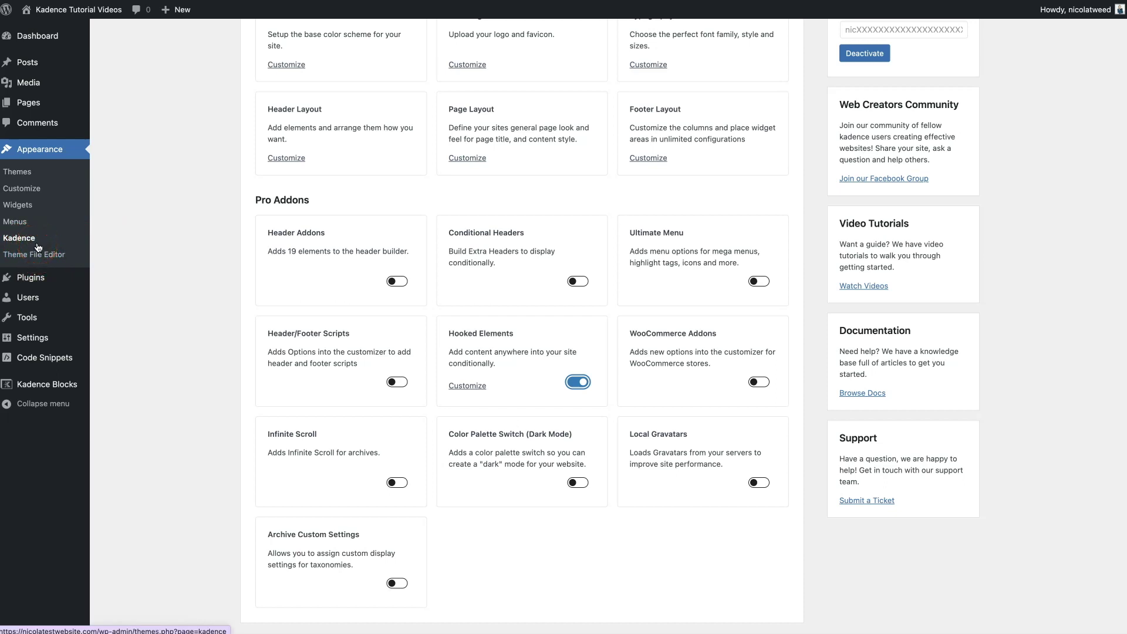
click(469, 386)
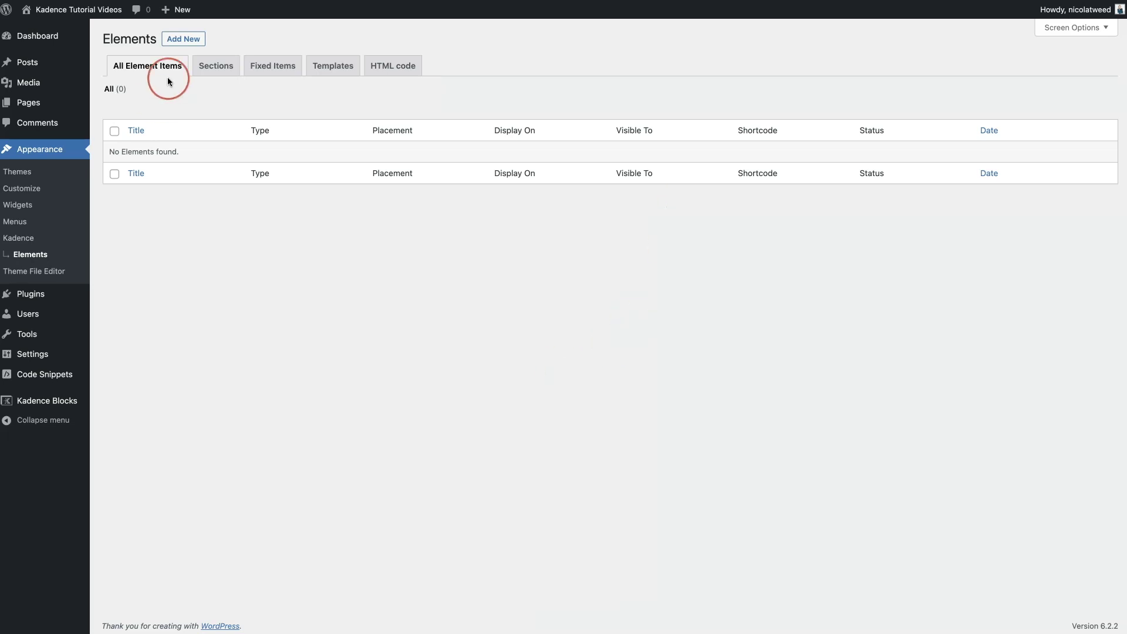
Add a new Template-type element titled 'Blog Archive Page'.
click(184, 41)
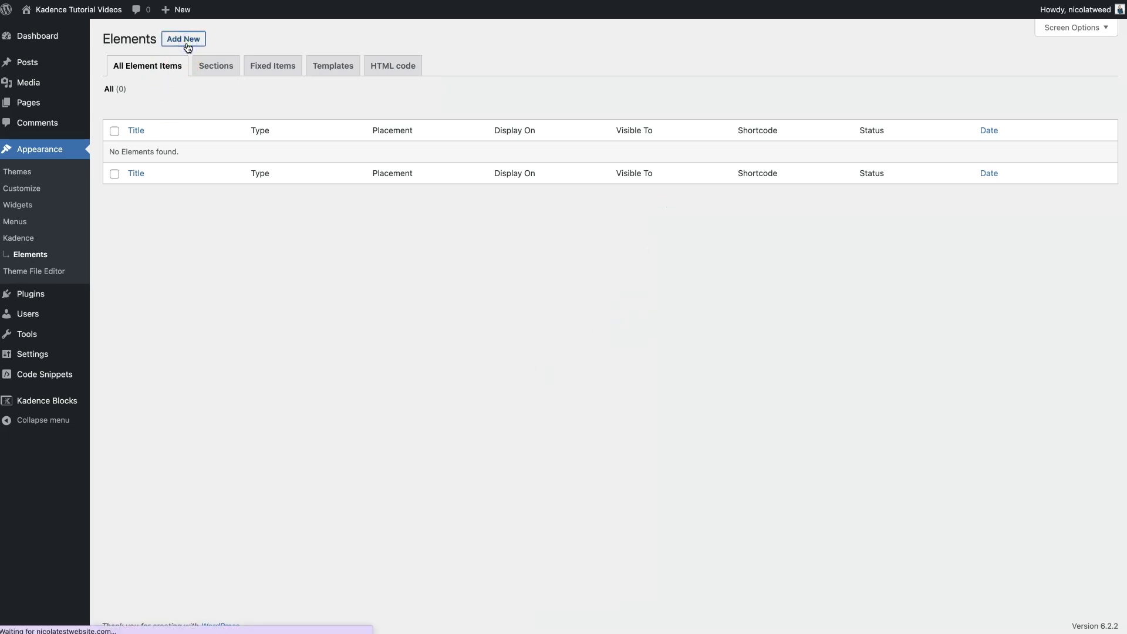
click(579, 303)
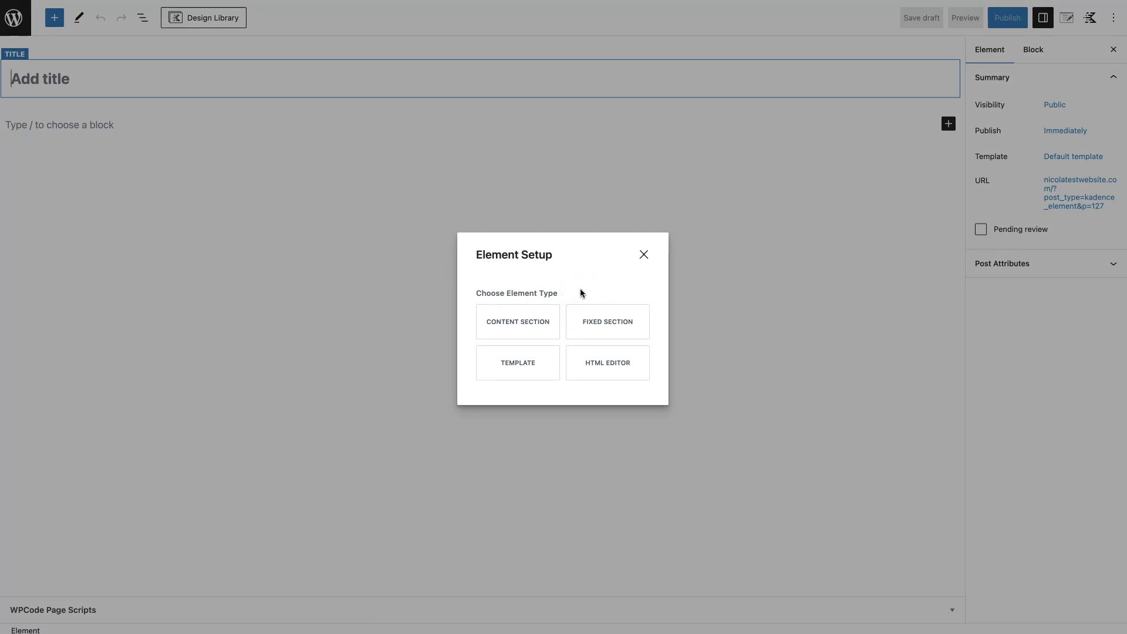
click(547, 368)
click(546, 373)
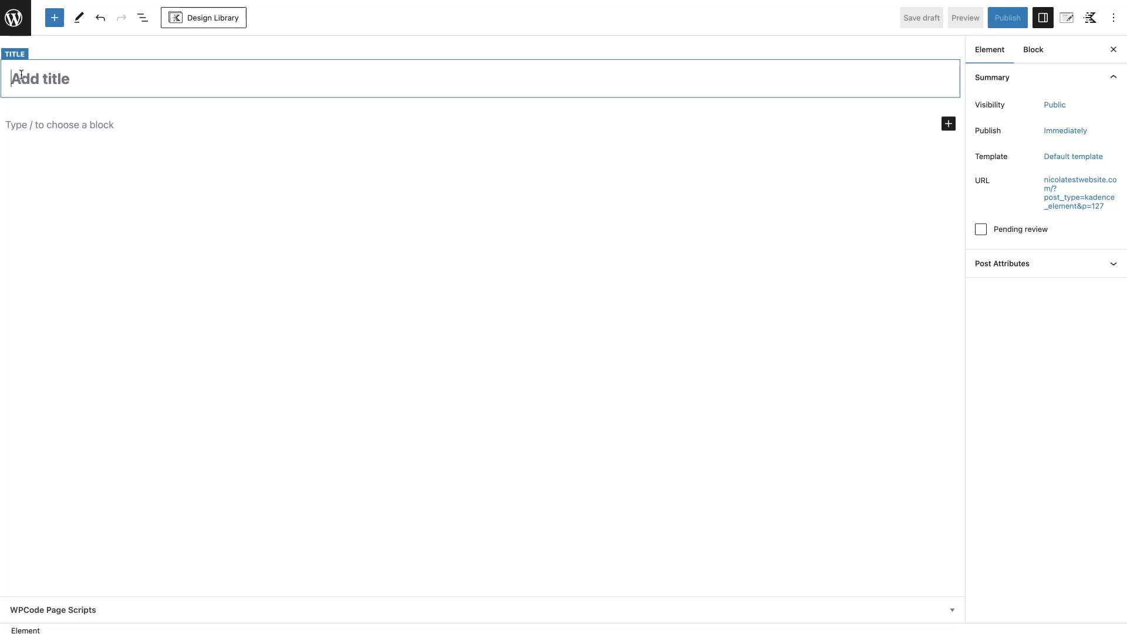
text(Blog)
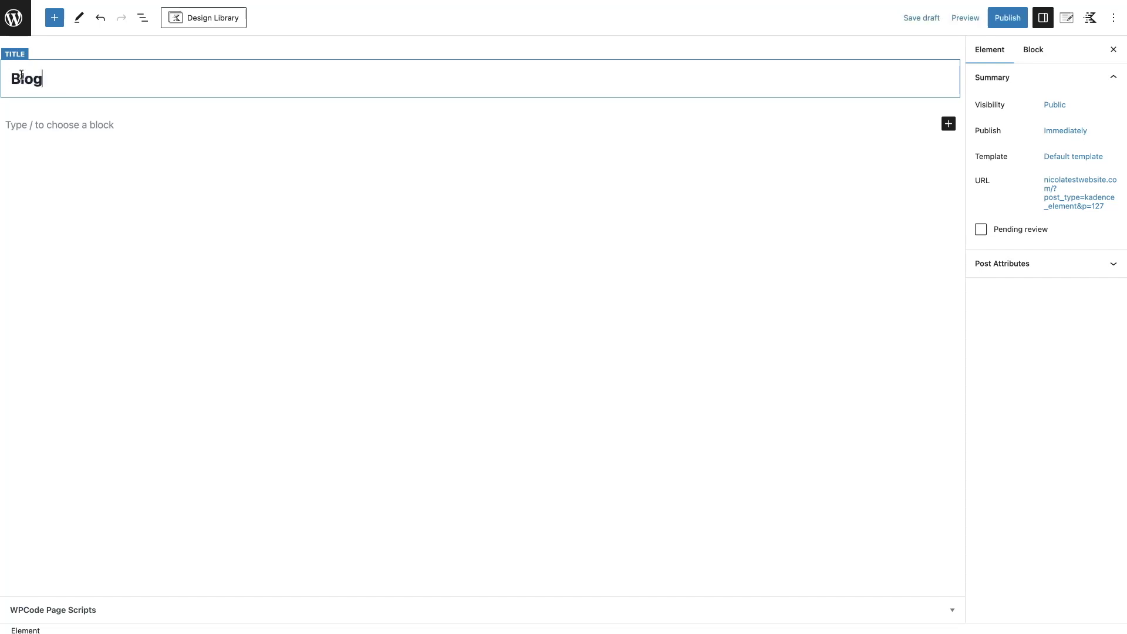
text( Archive Page)
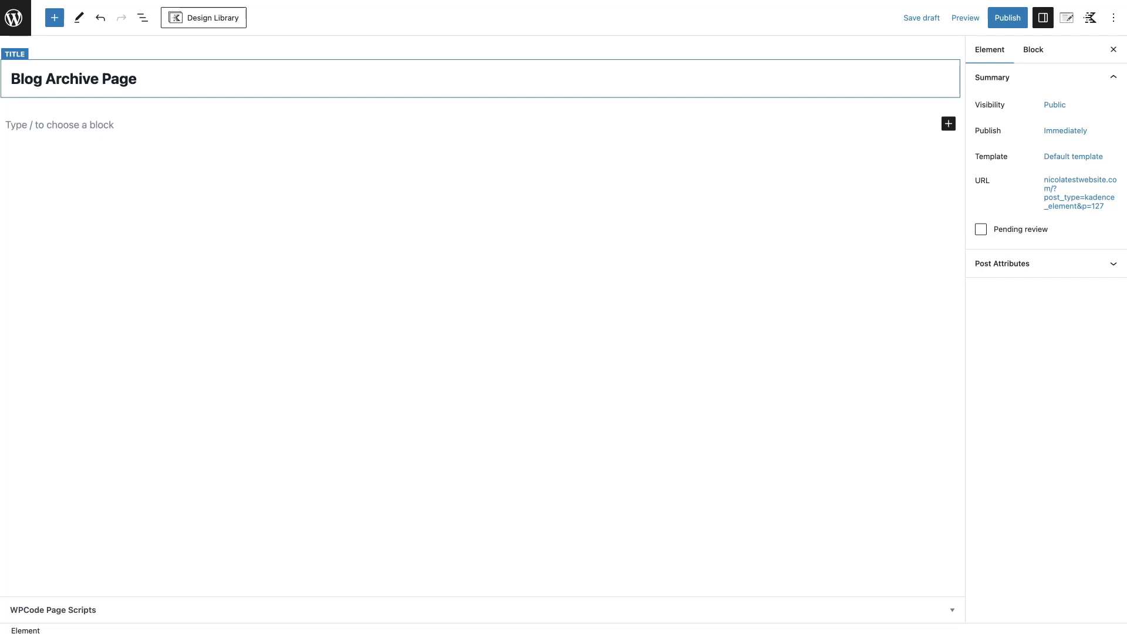
Set placement to Replace Archive Loop Item Content, show it on the Blog Page, and publish.
click(1069, 23)
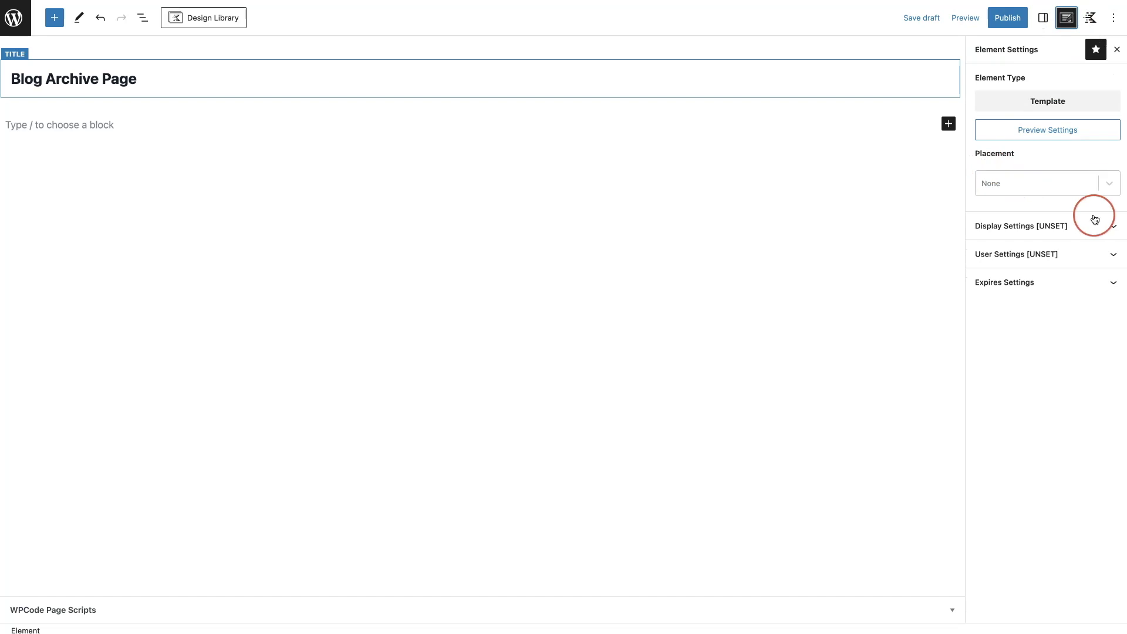
click(1115, 191)
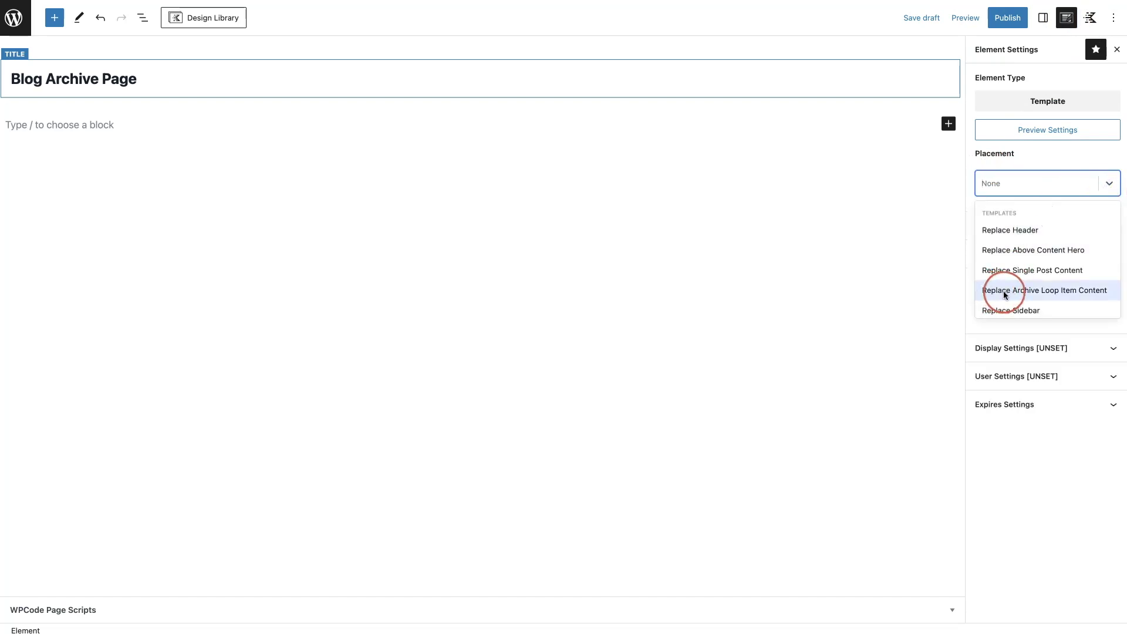
click(1076, 298)
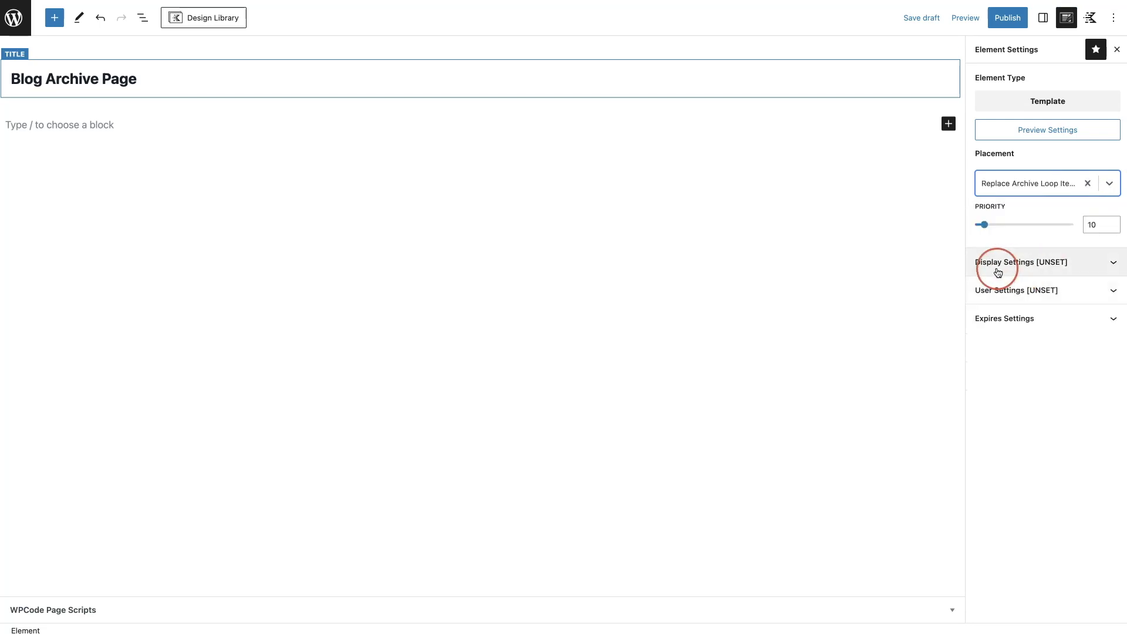
click(1104, 270)
click(1102, 328)
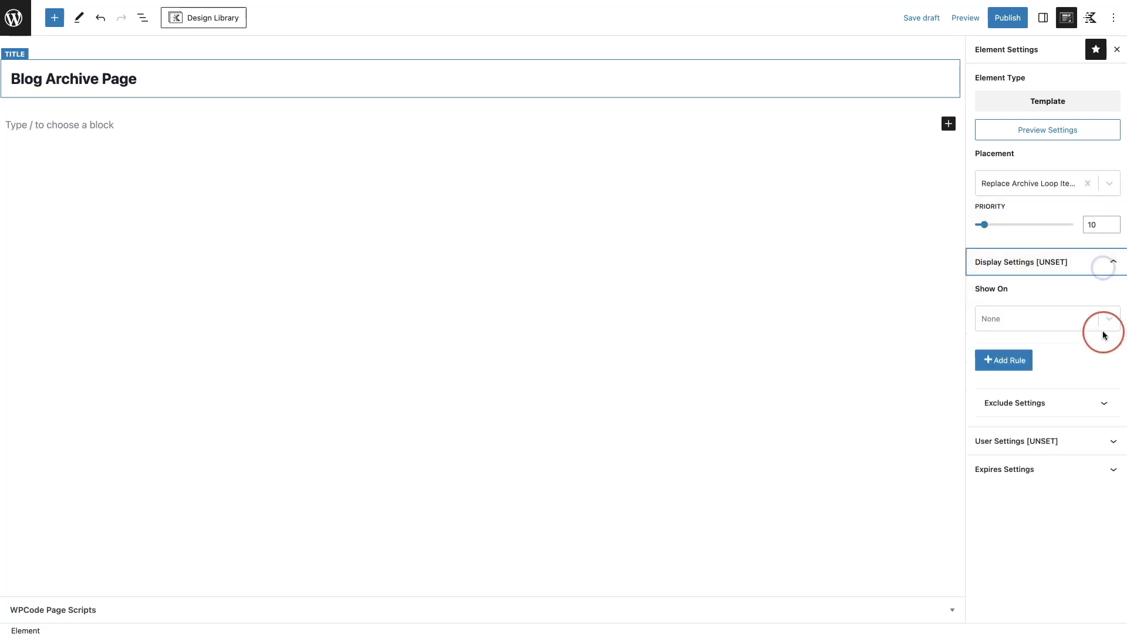
click(1026, 404)
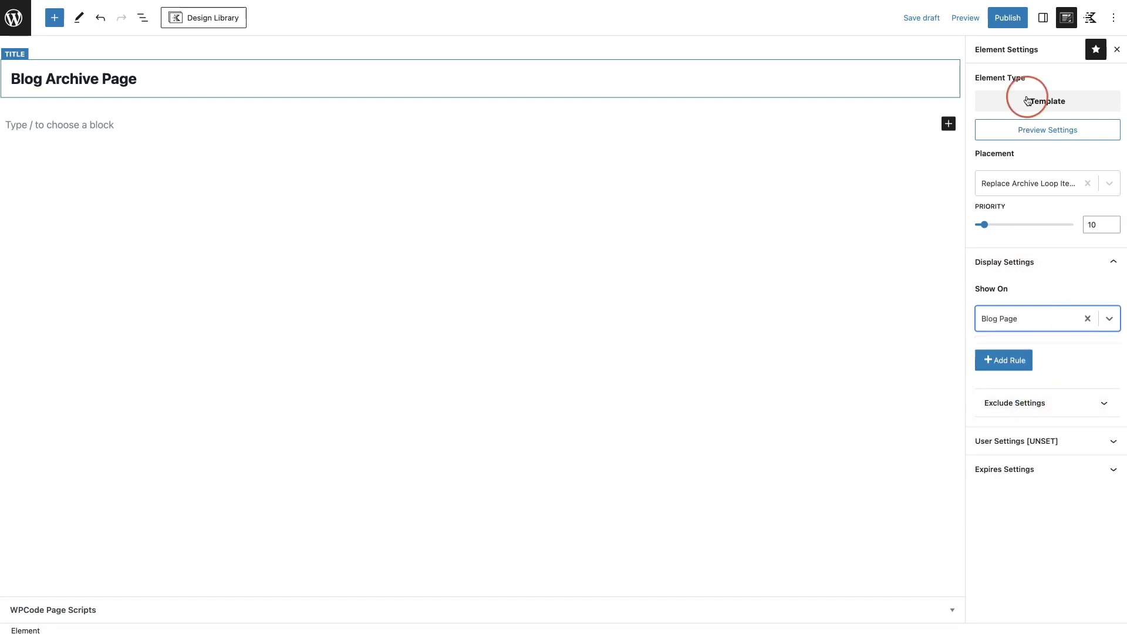
click(1013, 22)
click(1014, 19)
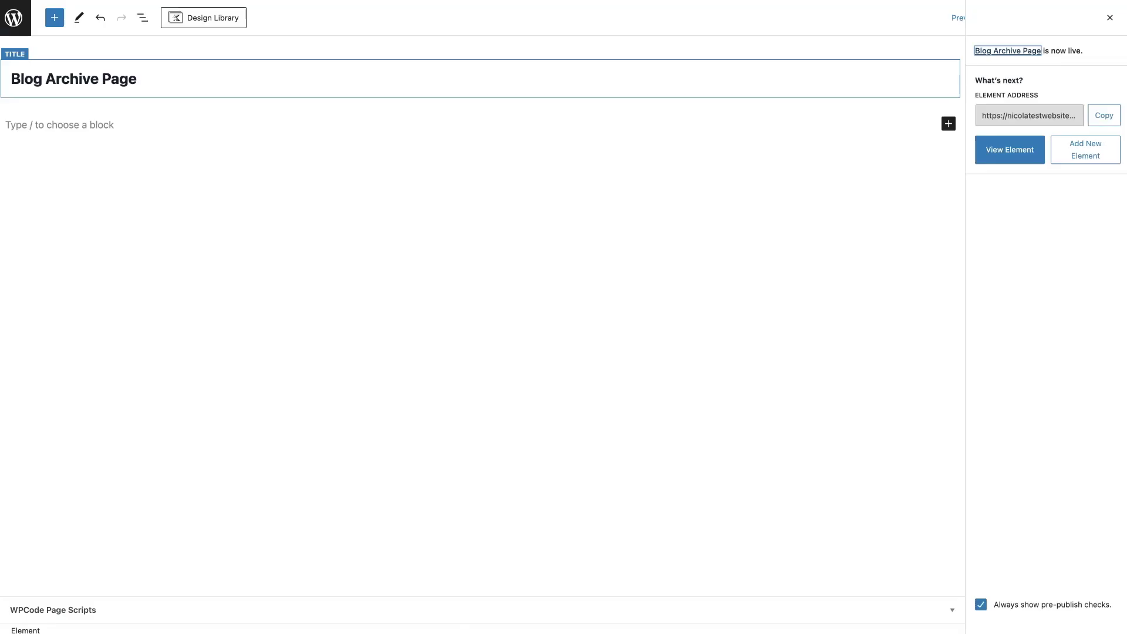
click(220, 140)
click(200, 127)
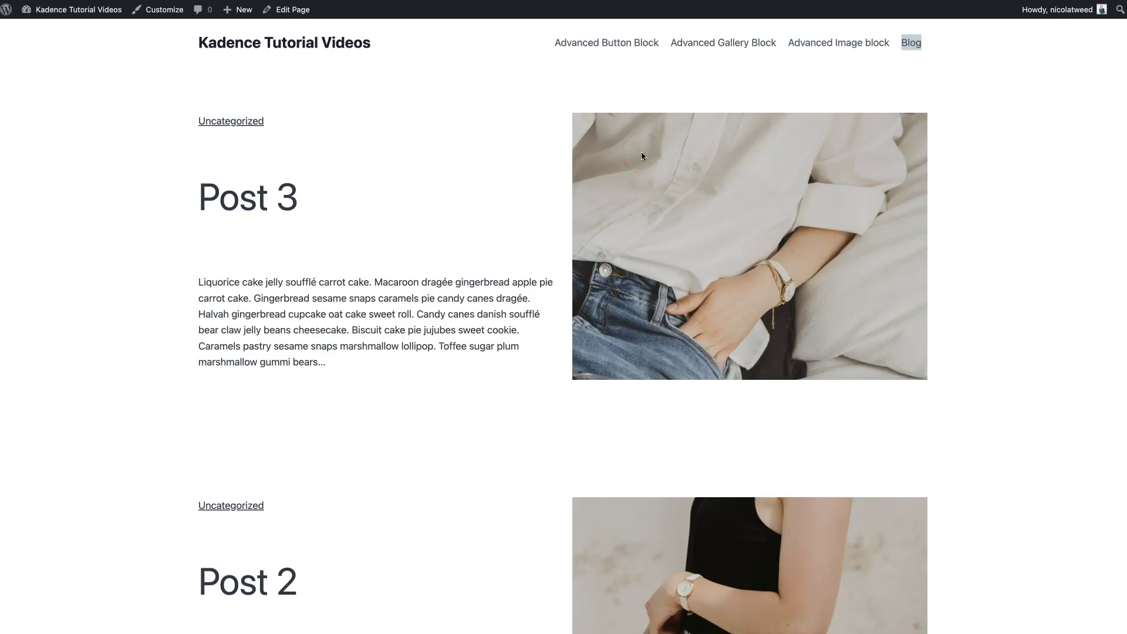
scroll(649, 167, down, 6)
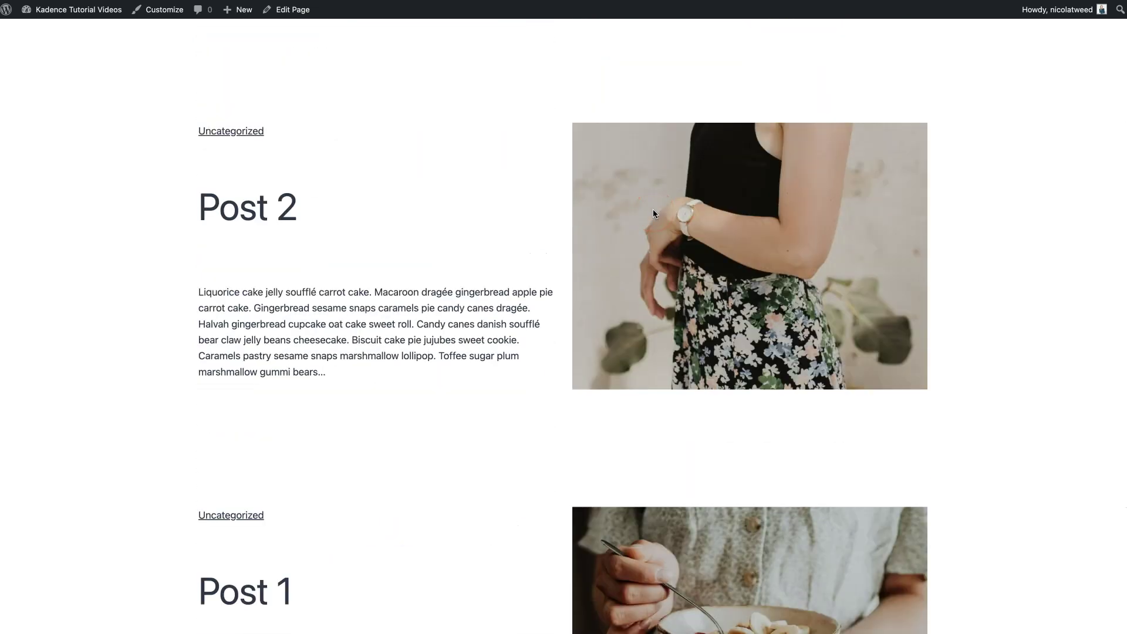
scroll(653, 212, down, 4)
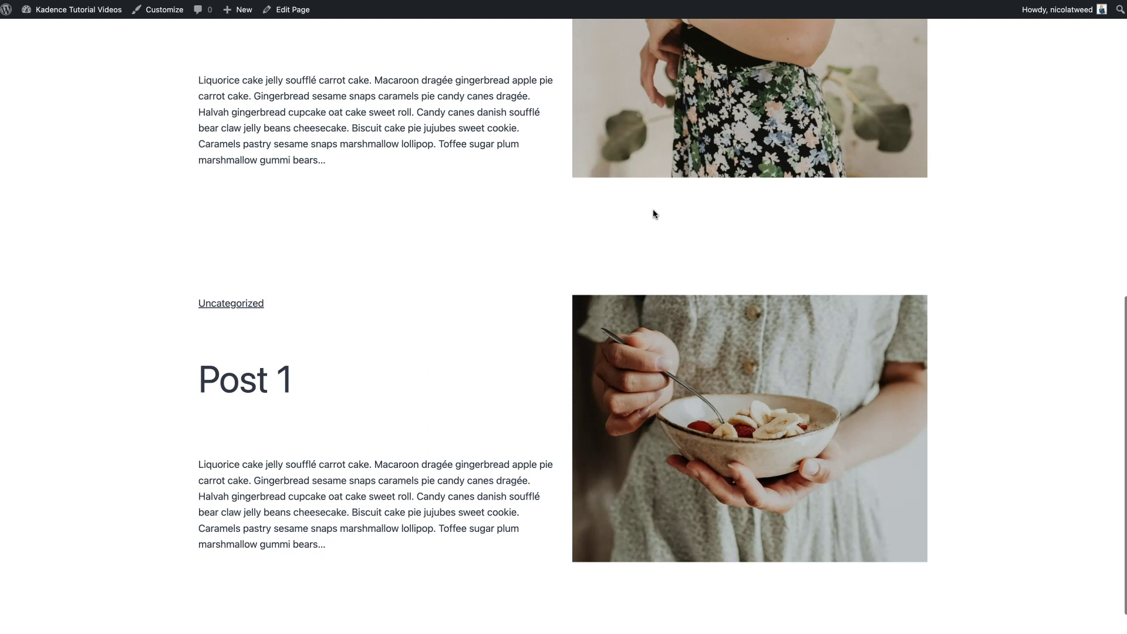
scroll(652, 214, up, 10)
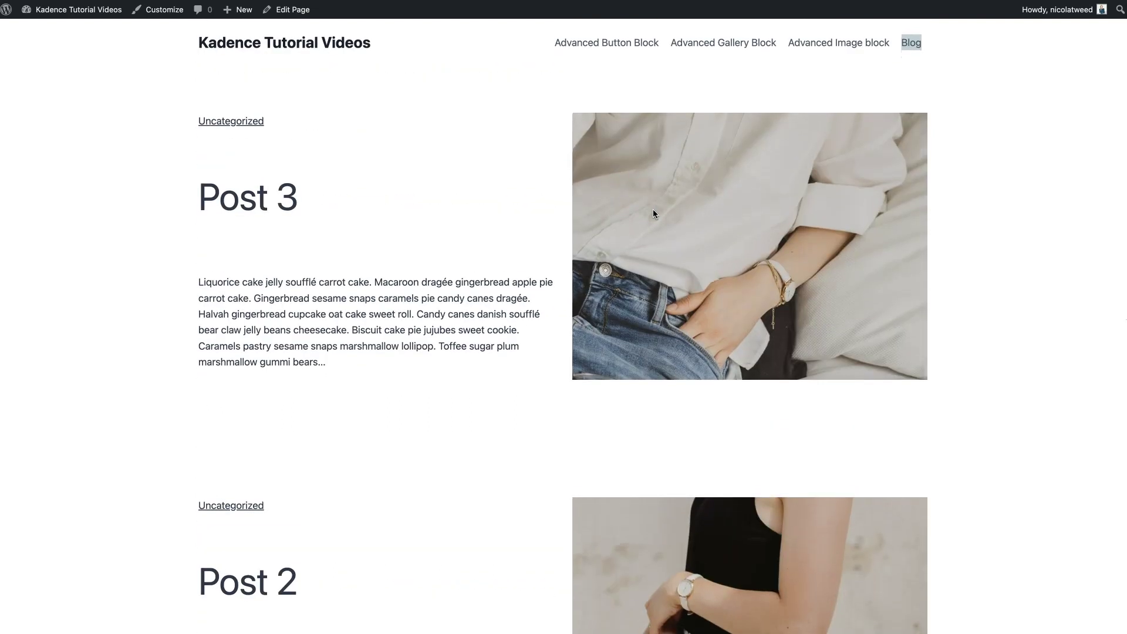
click(609, 302)
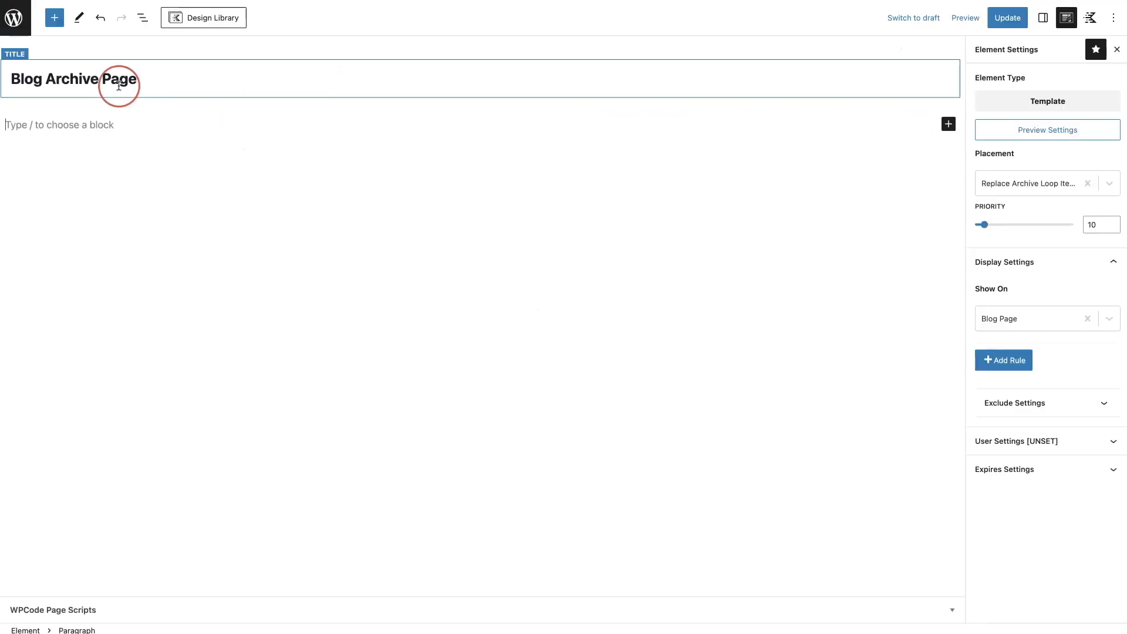
Insert a Row Layout block via /row and set it to 2 columns.
text(/row)
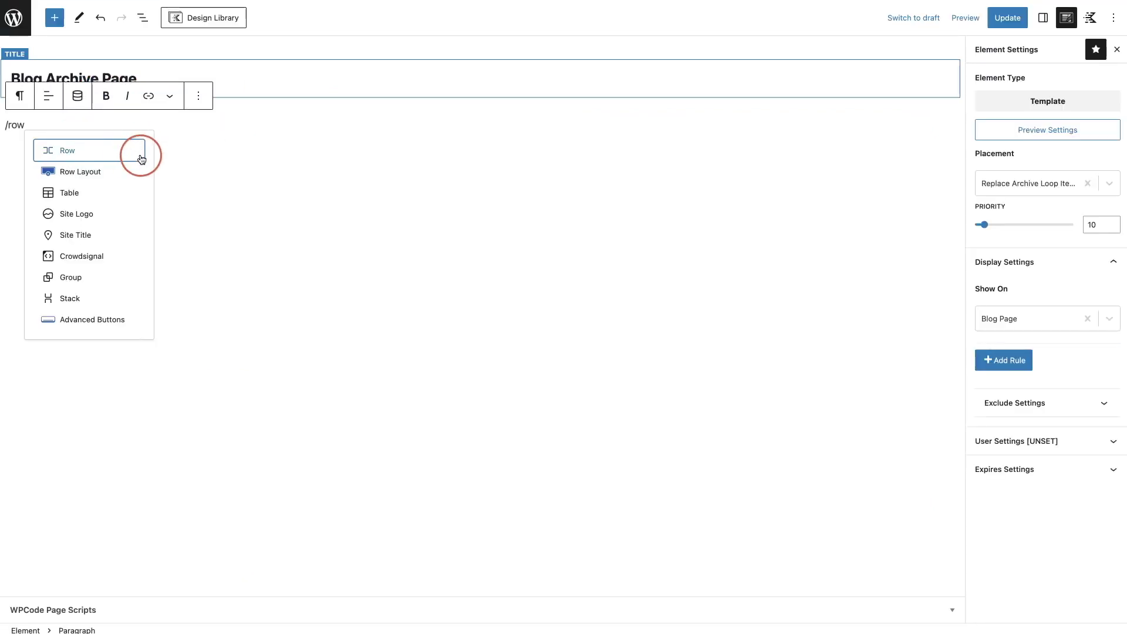
click(113, 173)
click(294, 170)
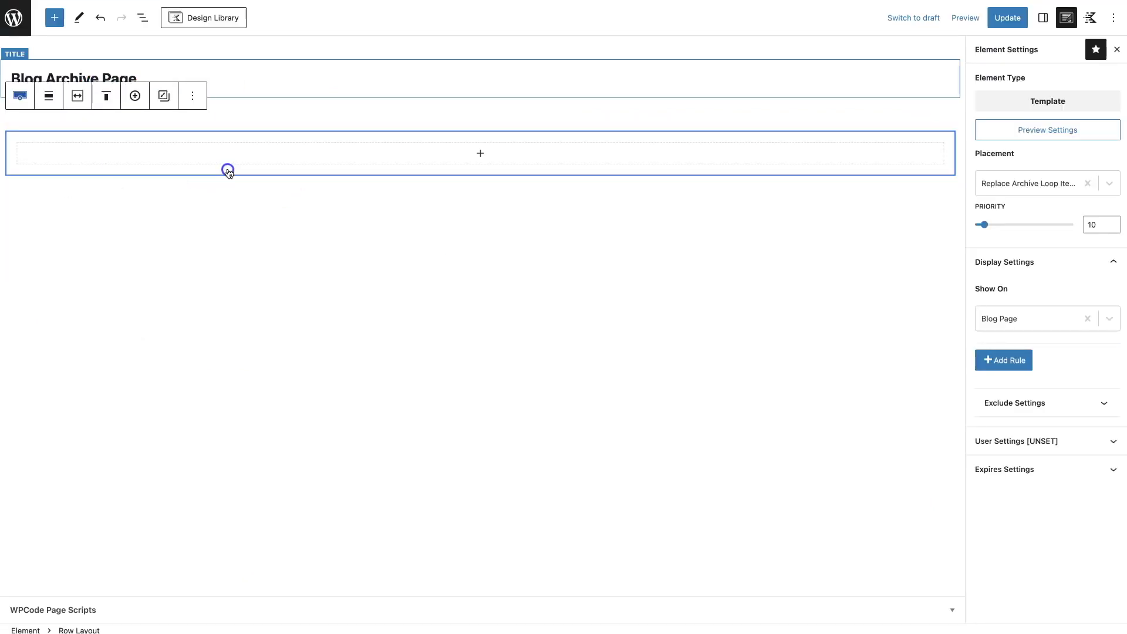
click(852, 133)
click(1041, 19)
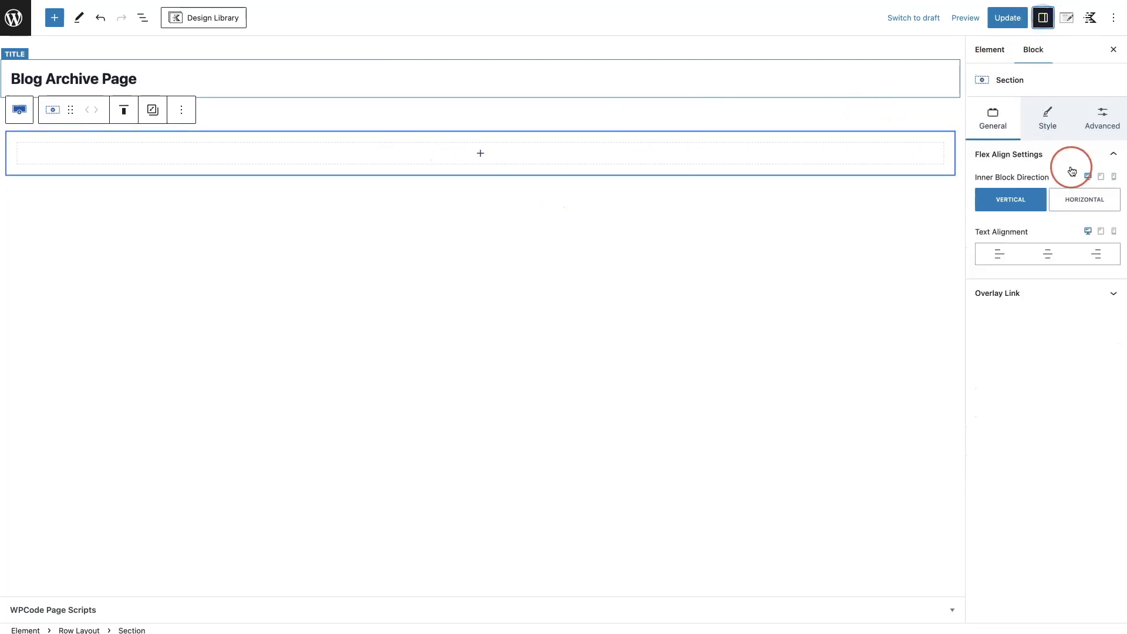
click(80, 630)
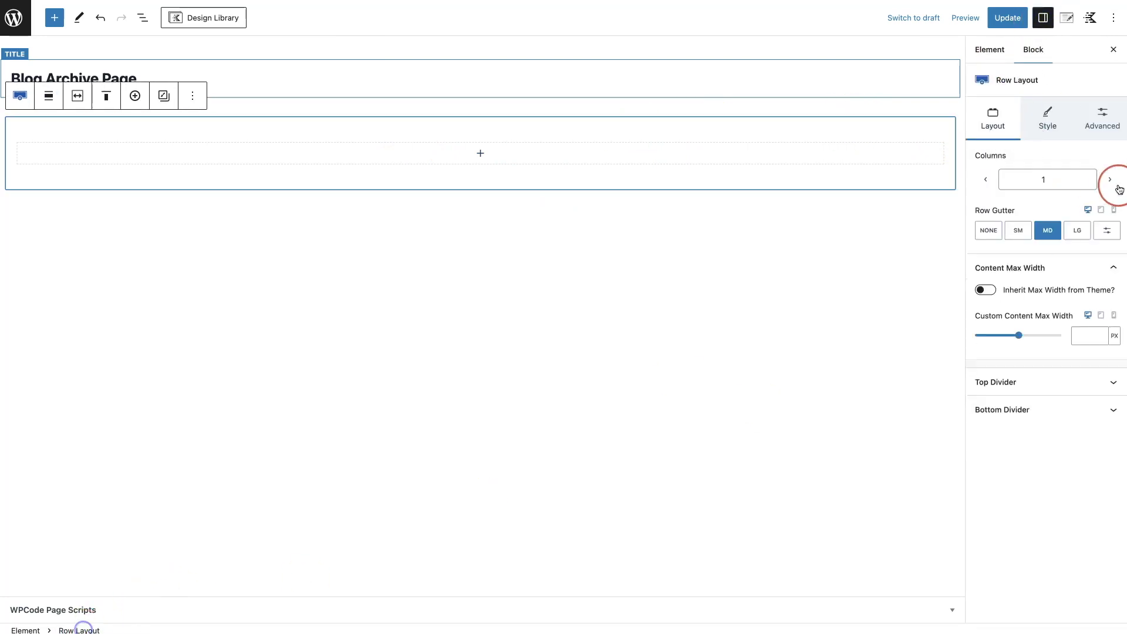
click(1106, 181)
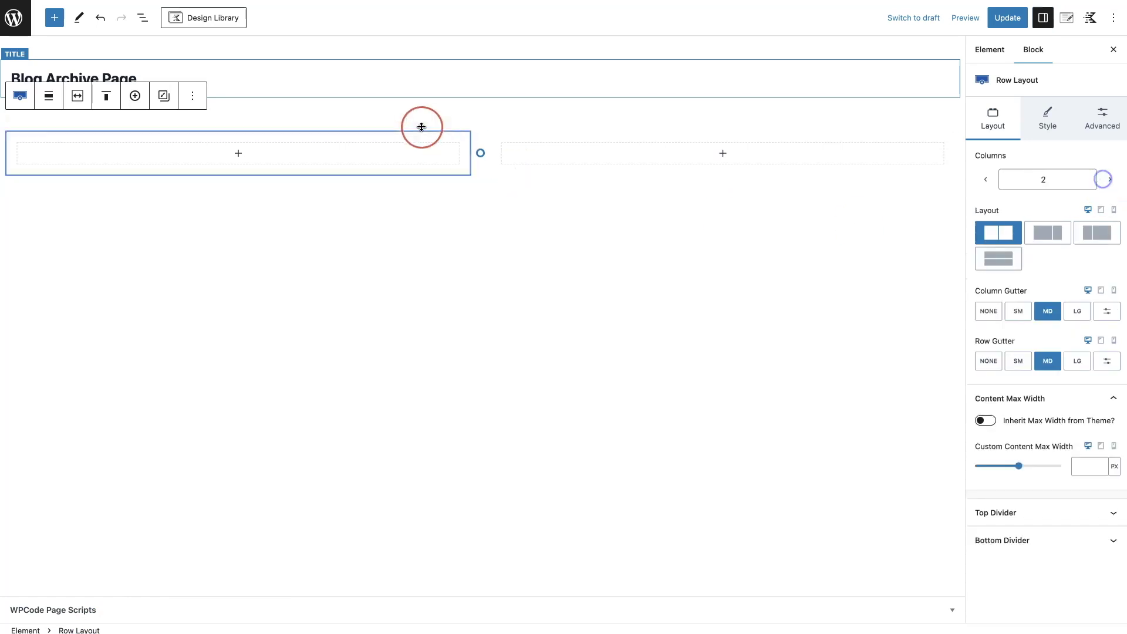
Add an Advanced Text block in the left column showing the dynamic Post Title at XL size.
click(239, 155)
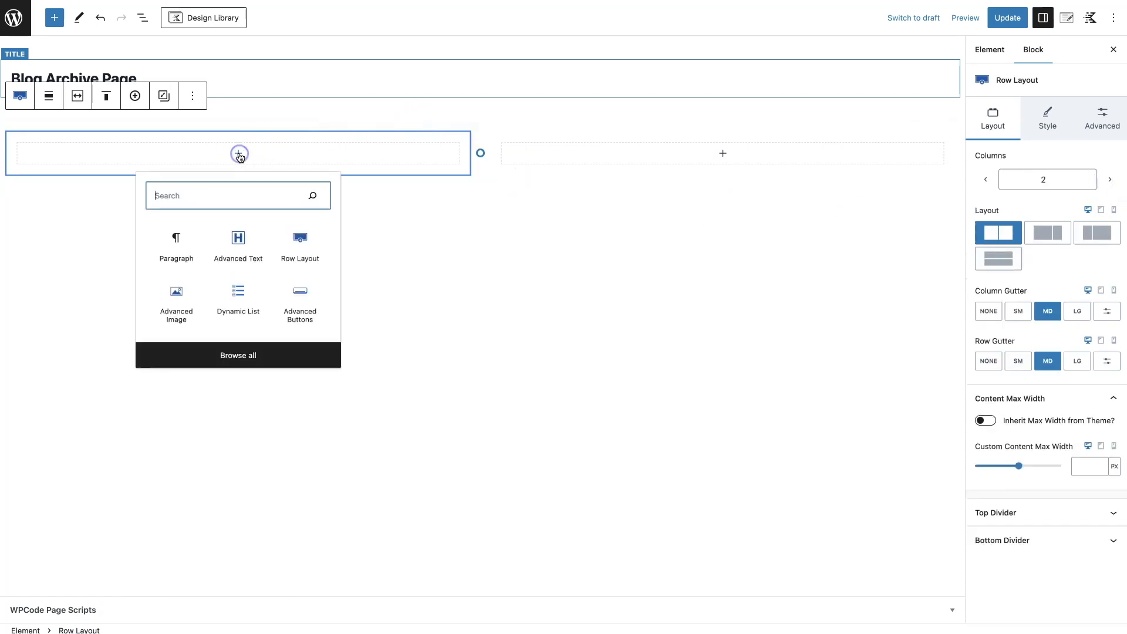
click(238, 241)
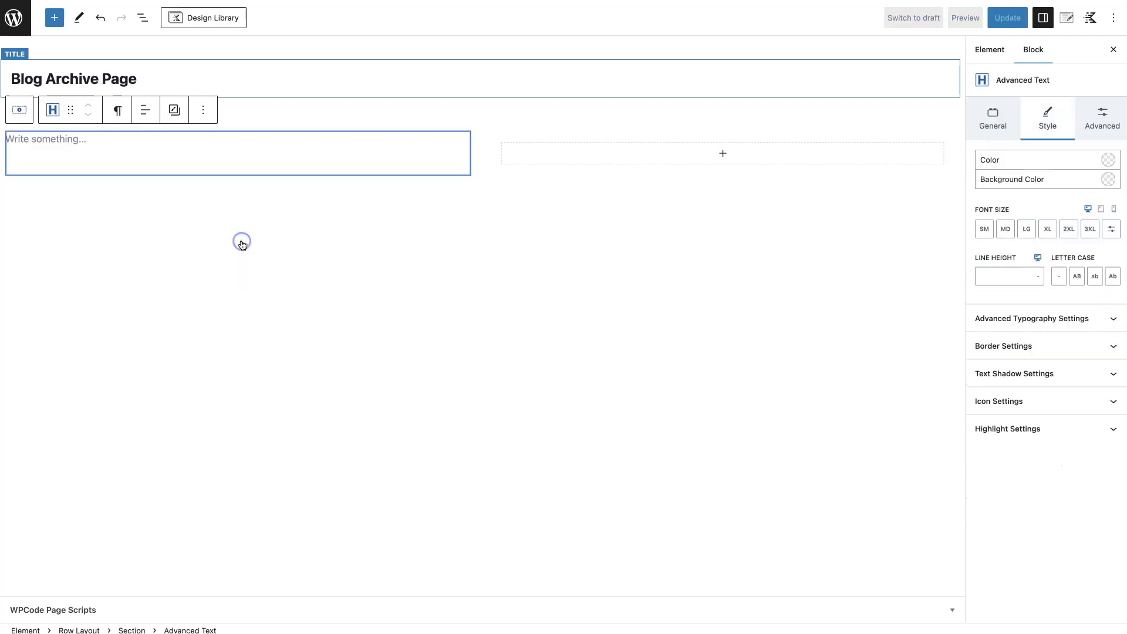
click(118, 141)
click(189, 135)
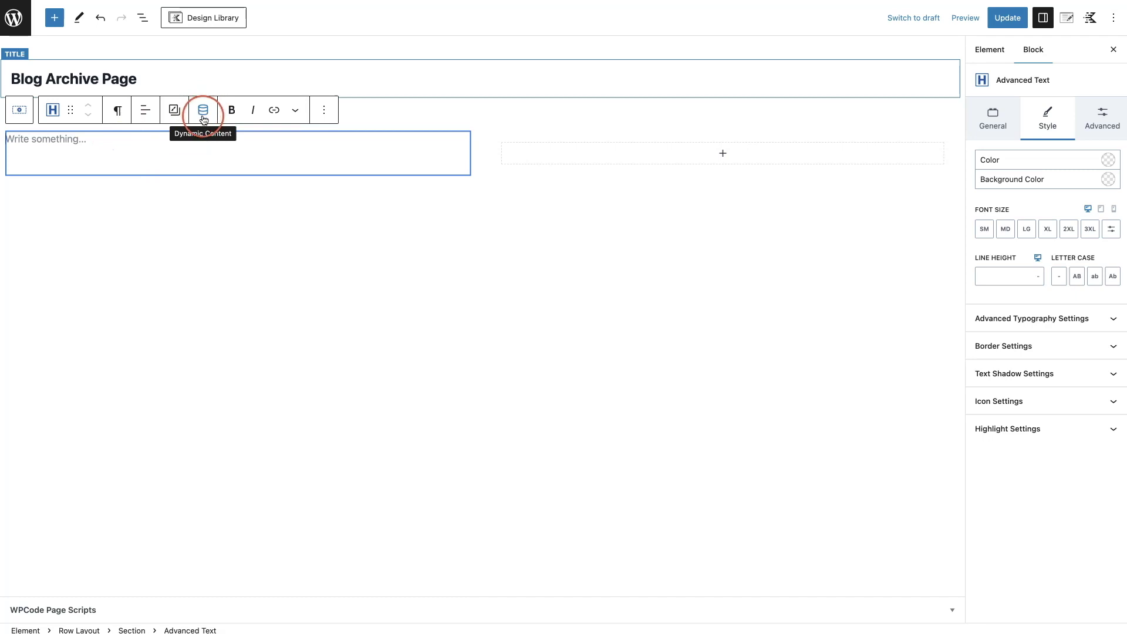
click(203, 118)
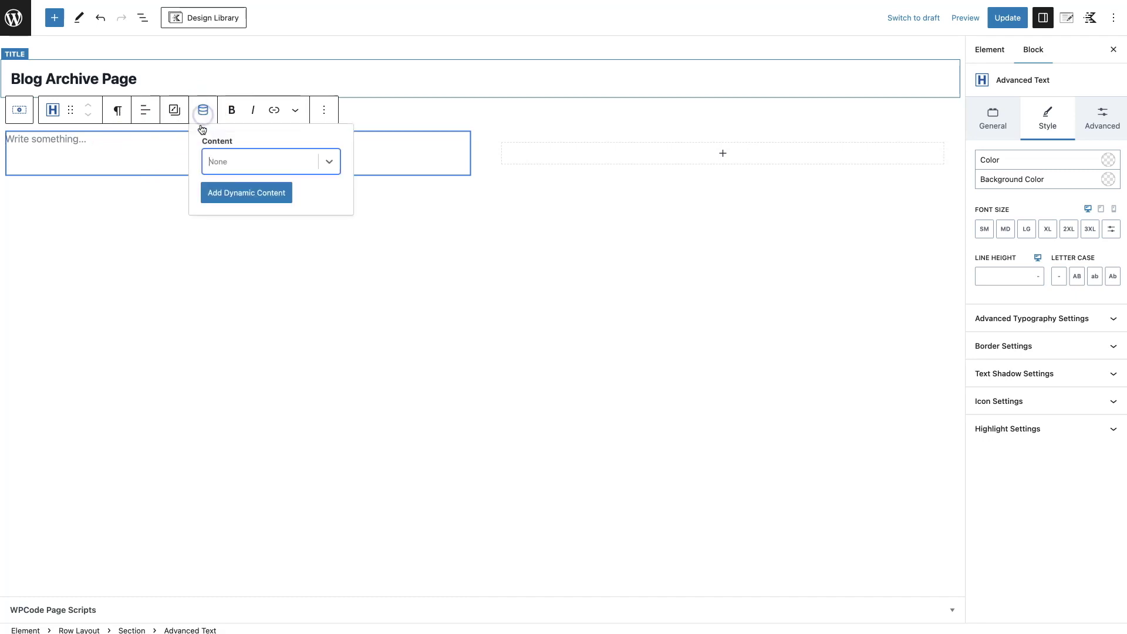
click(326, 163)
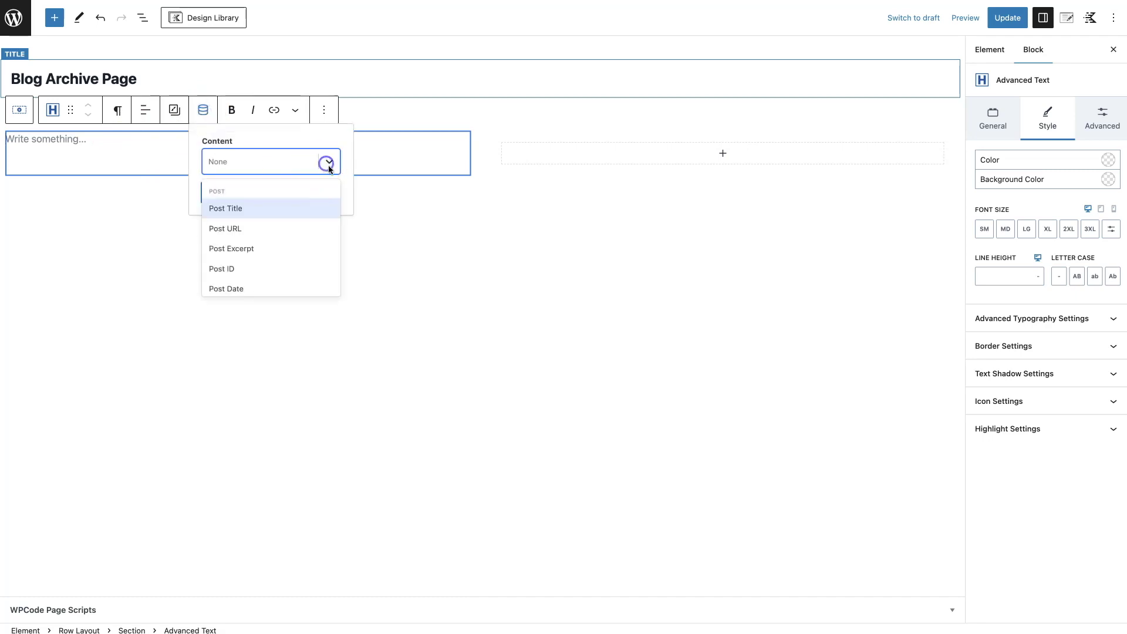
click(264, 212)
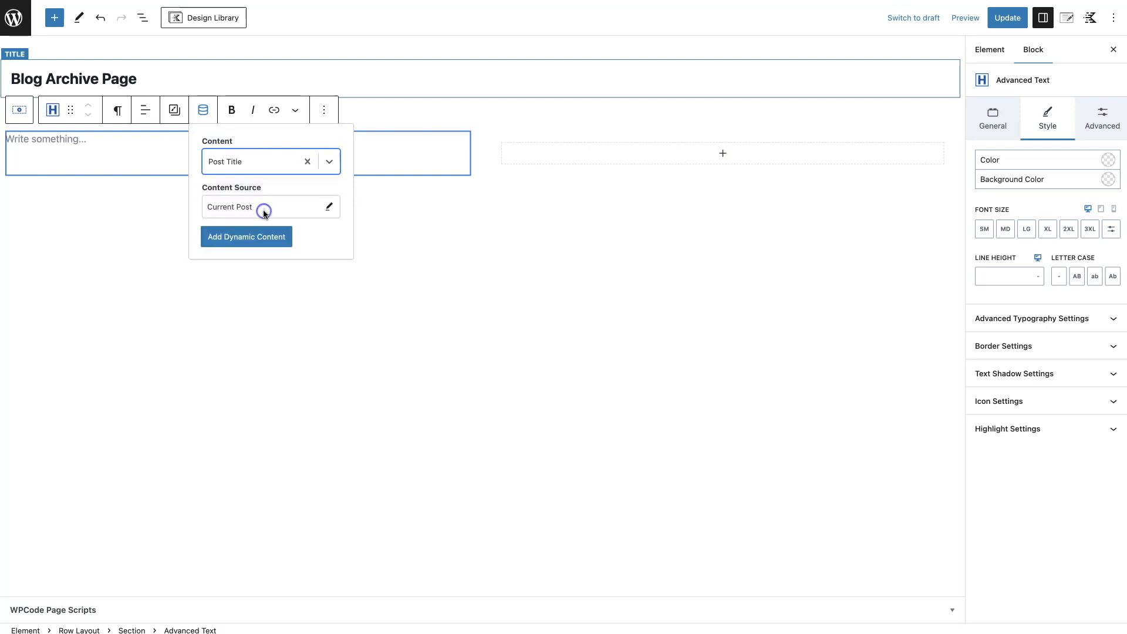
click(225, 237)
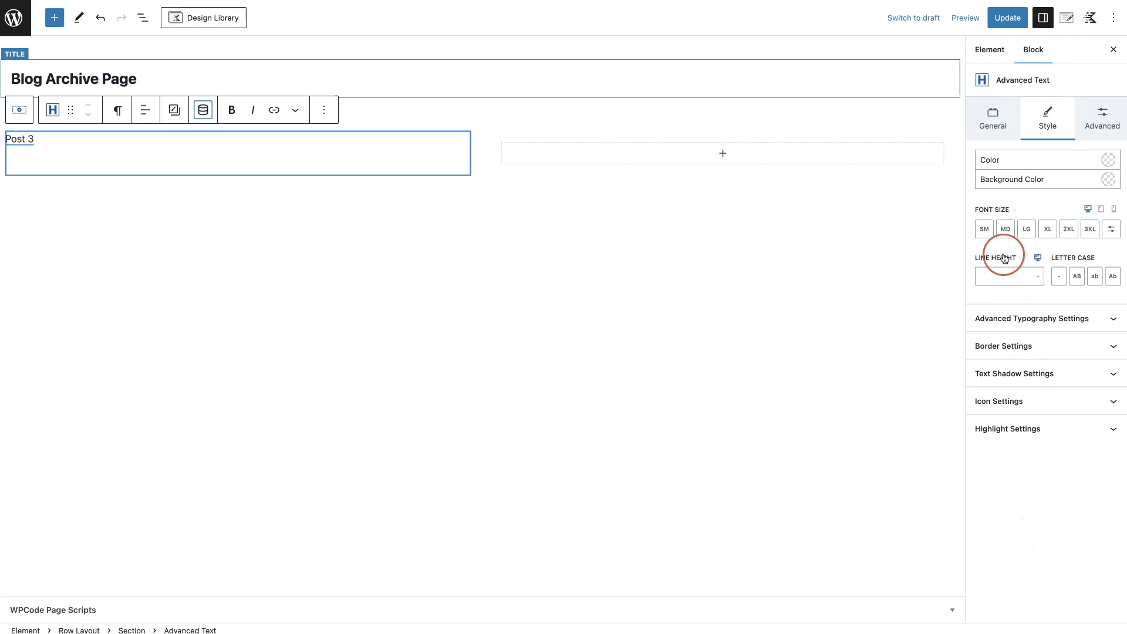
click(1048, 229)
click(198, 172)
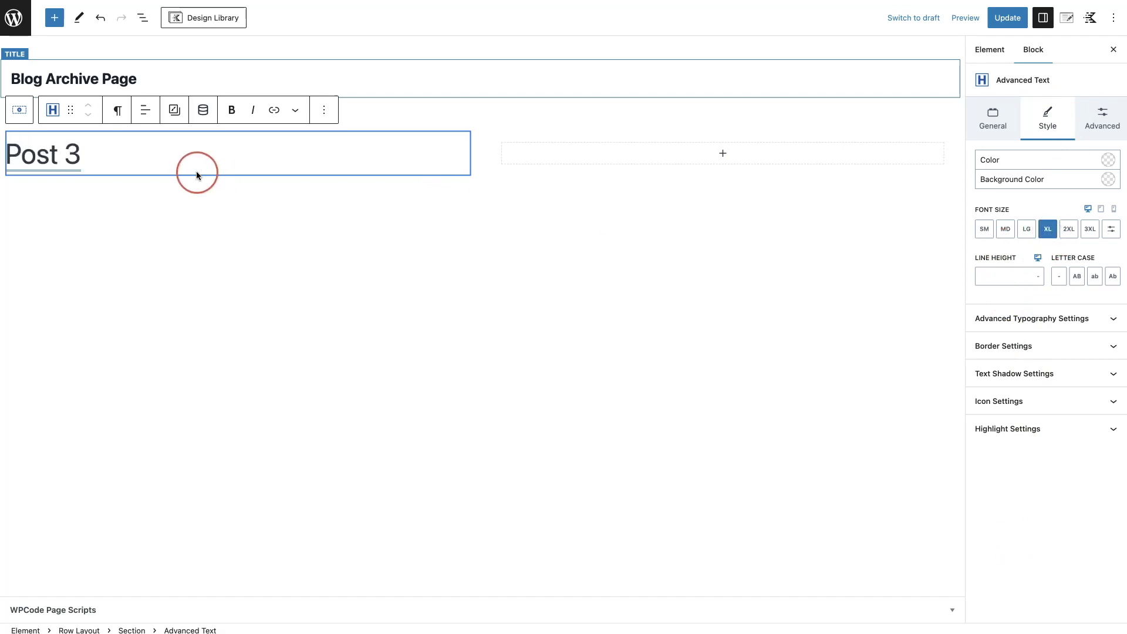
key(Return)
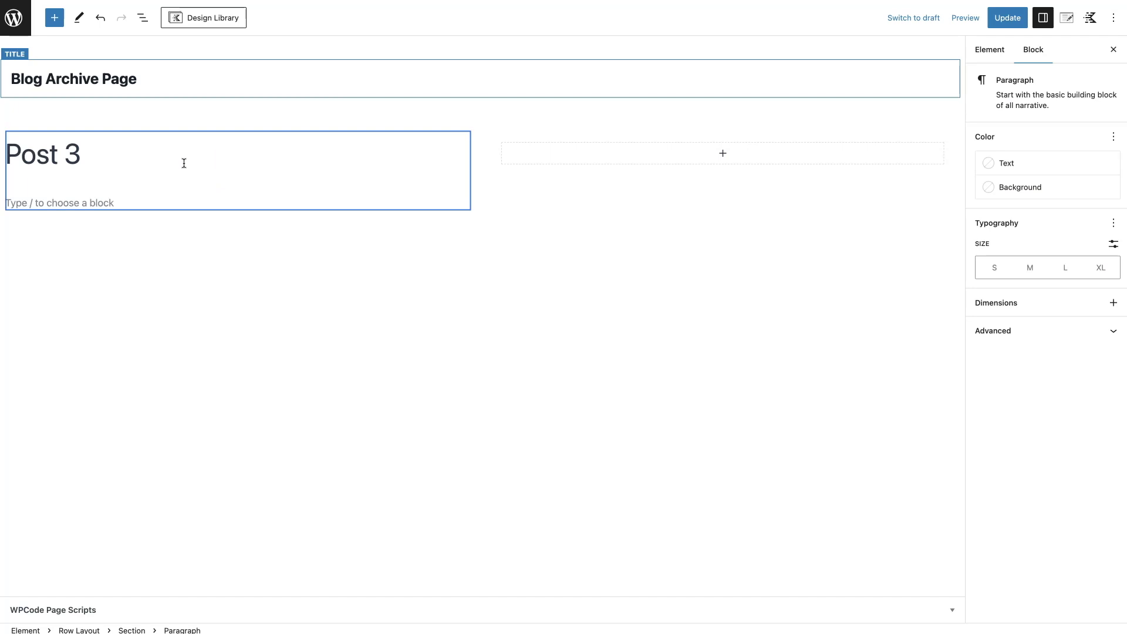
Add an Advanced Text block below the title filled with the dynamic Post Excerpt.
text(/)
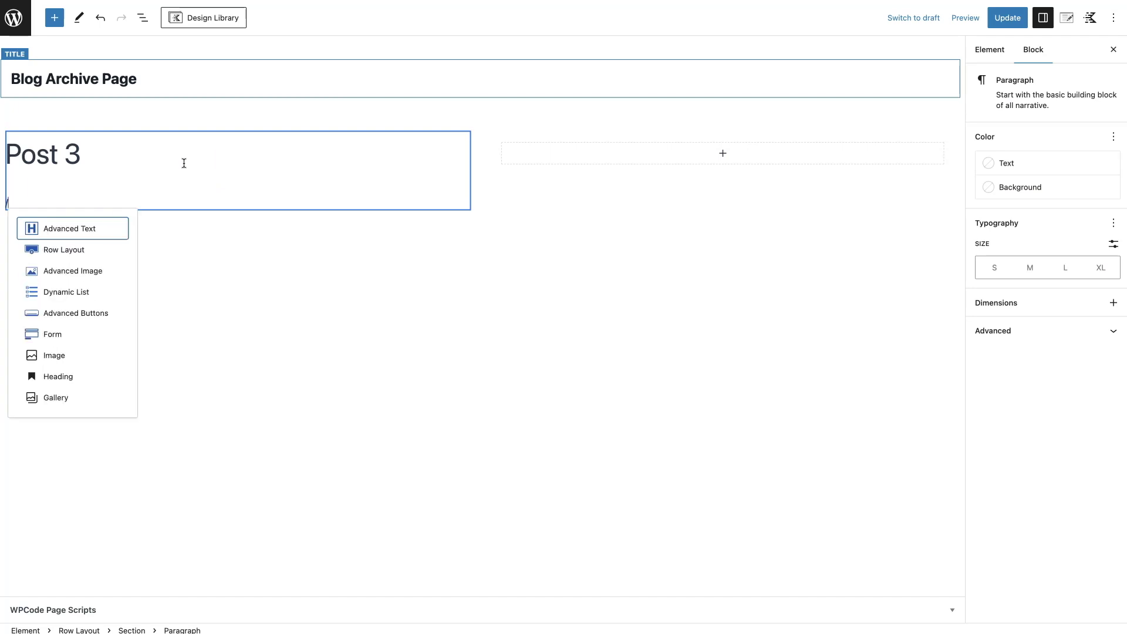
click(70, 226)
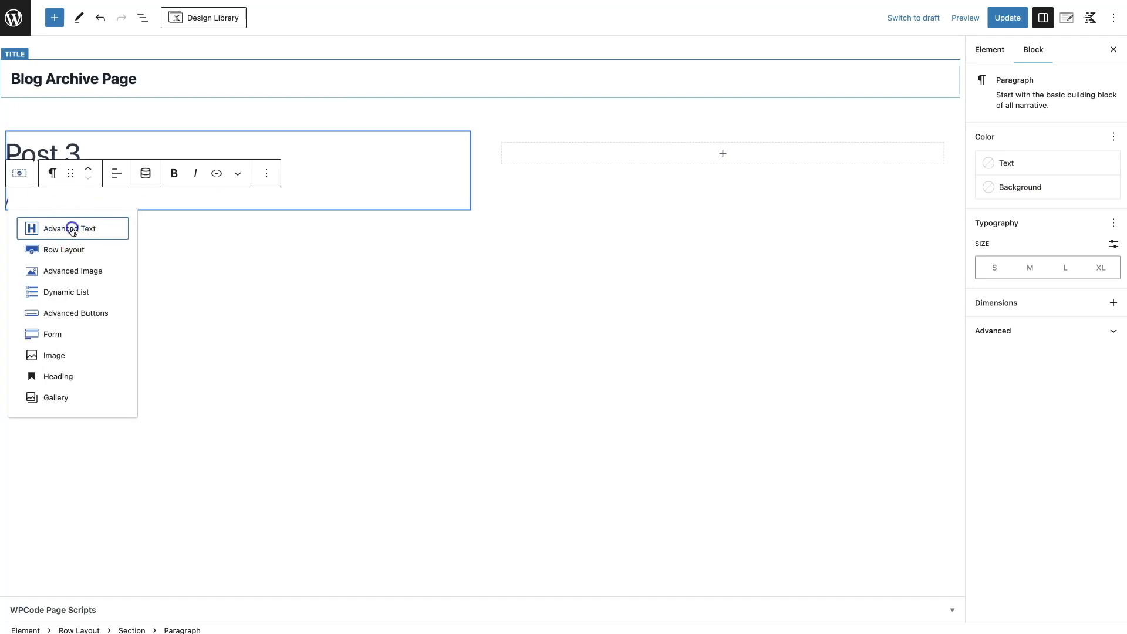
click(129, 209)
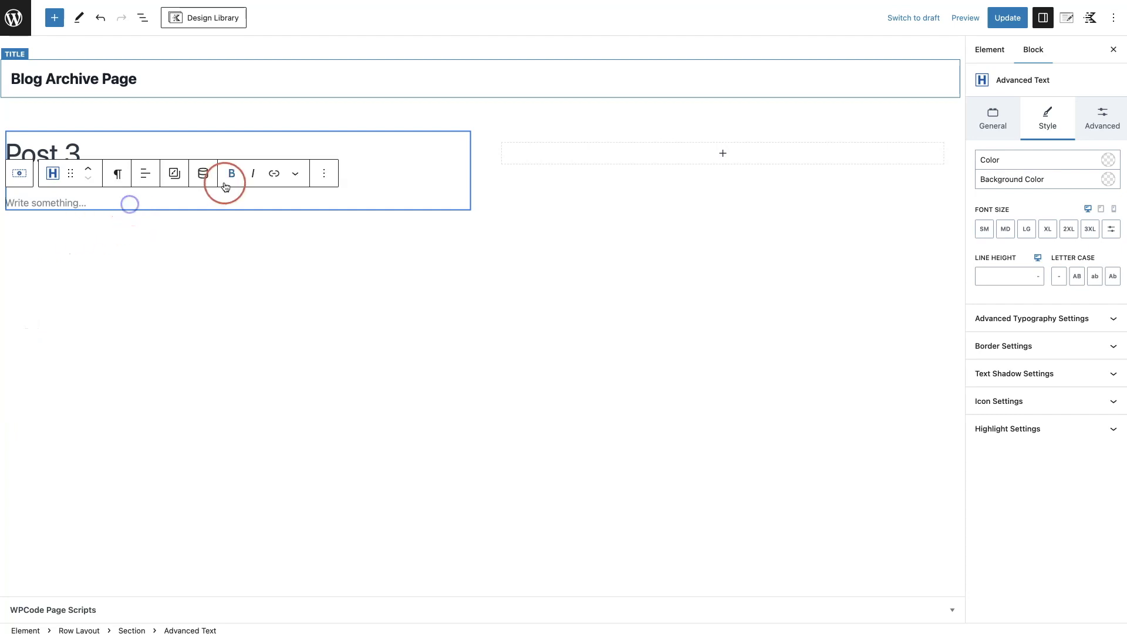
click(203, 174)
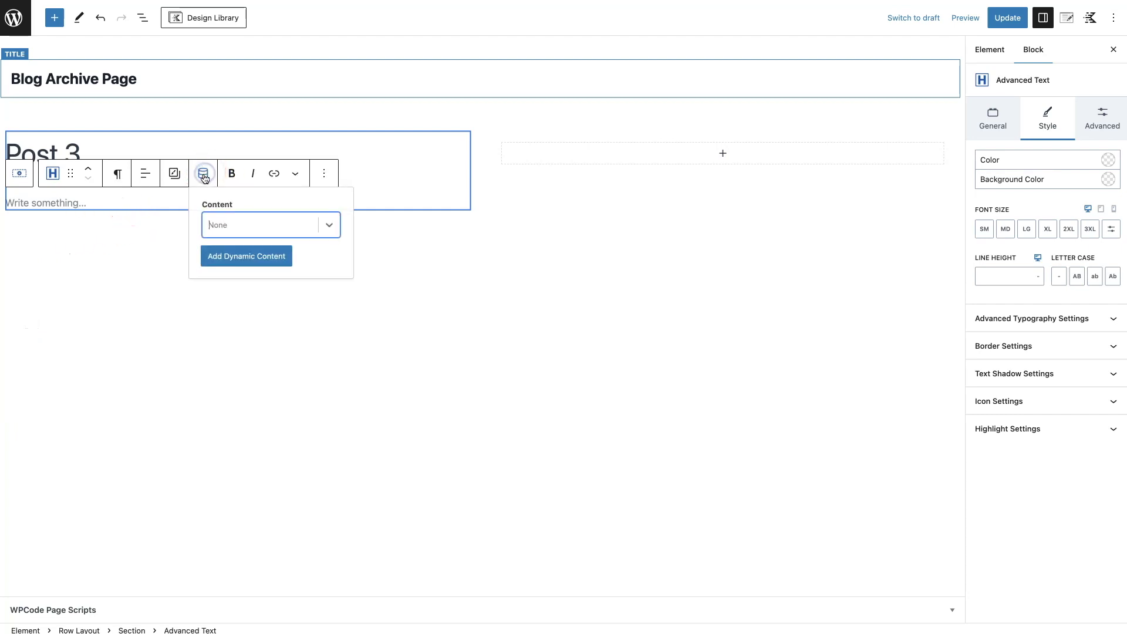
click(332, 225)
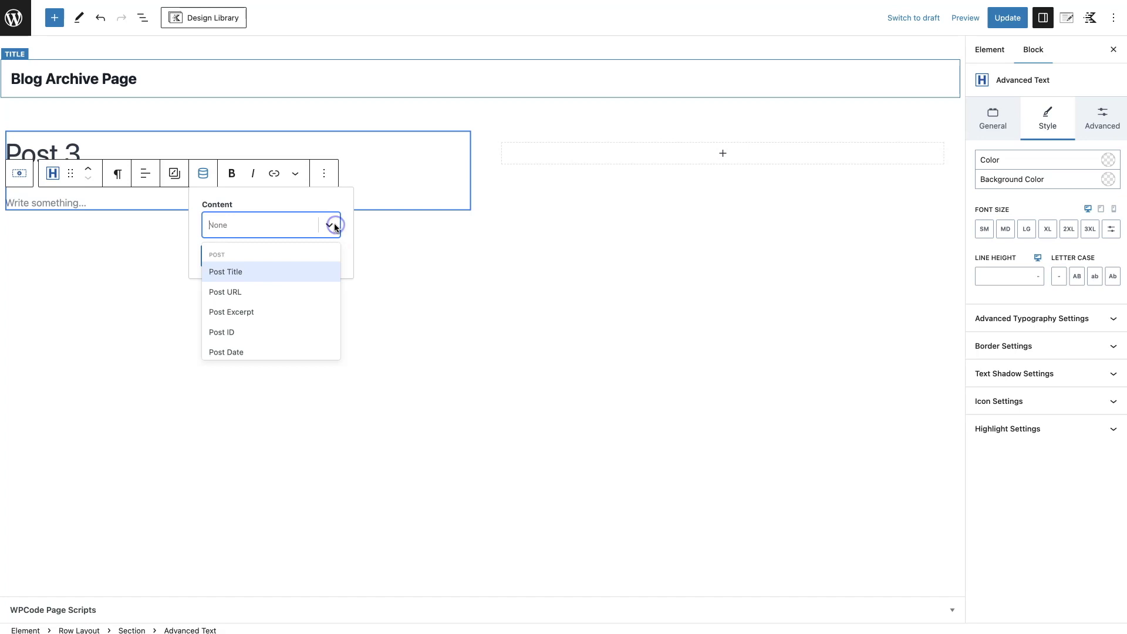
click(247, 319)
click(266, 297)
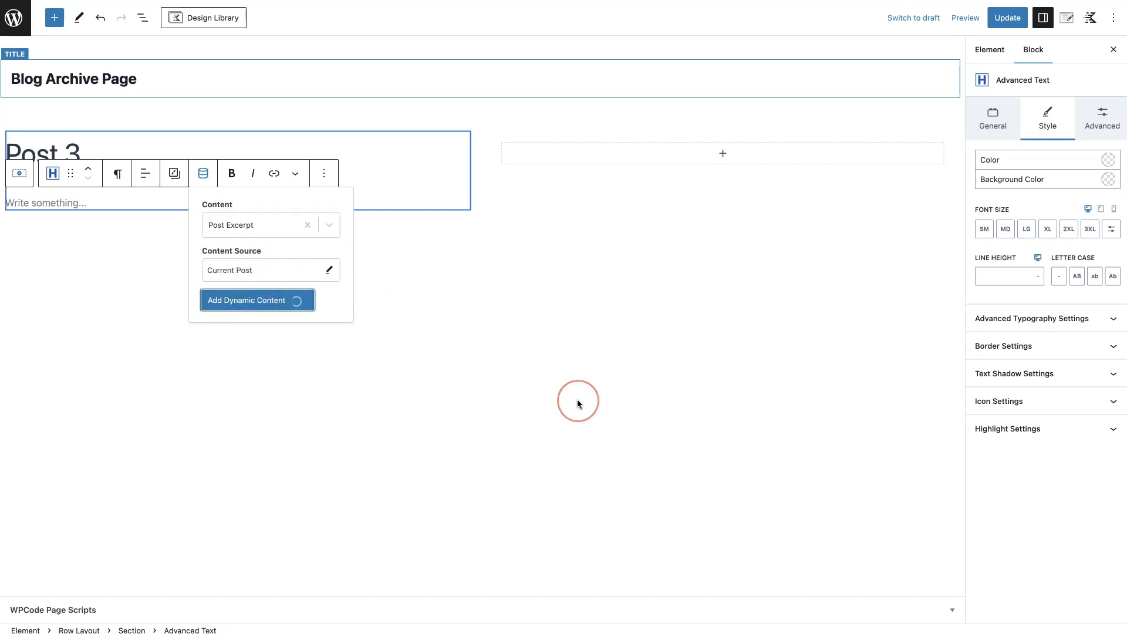
click(107, 265)
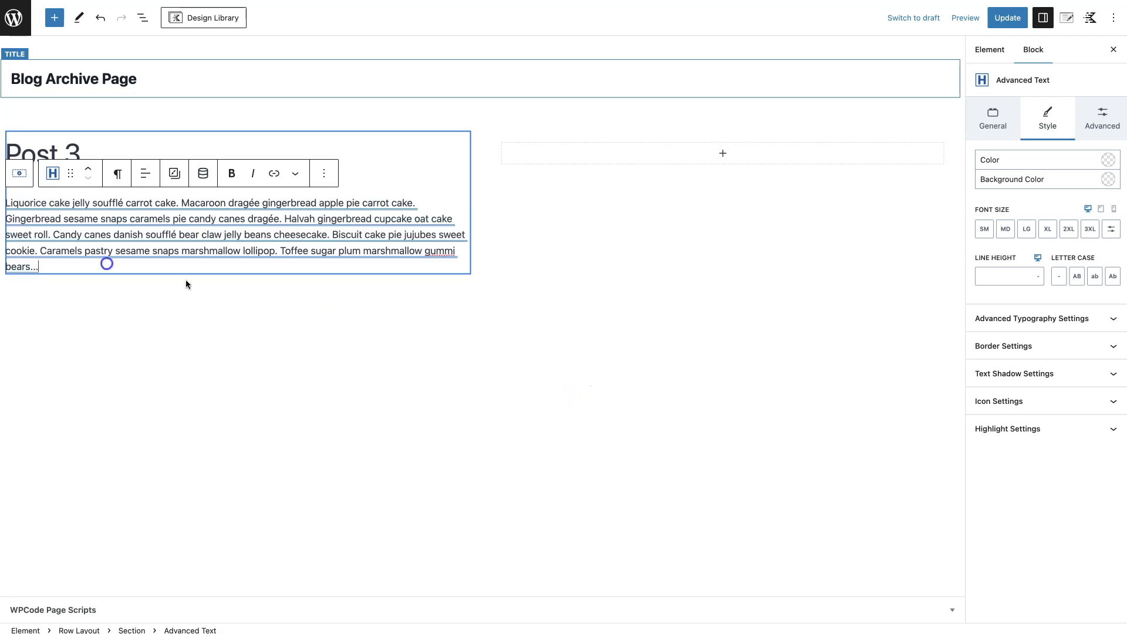
click(435, 305)
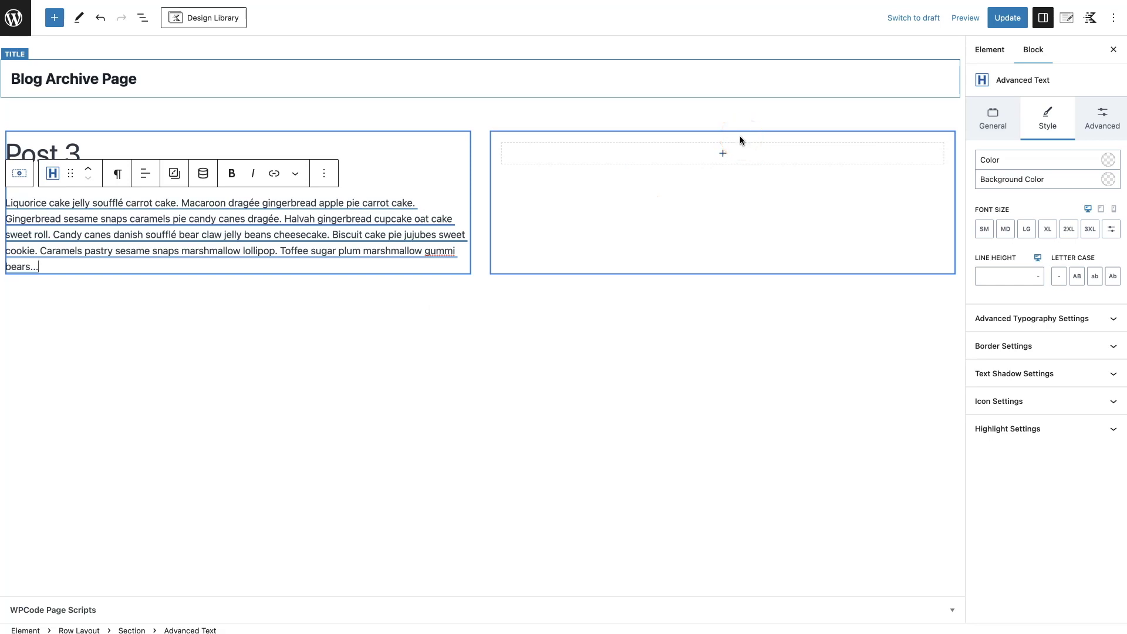
Enable a dynamic background image on the right column using the Featured Image URL.
click(722, 141)
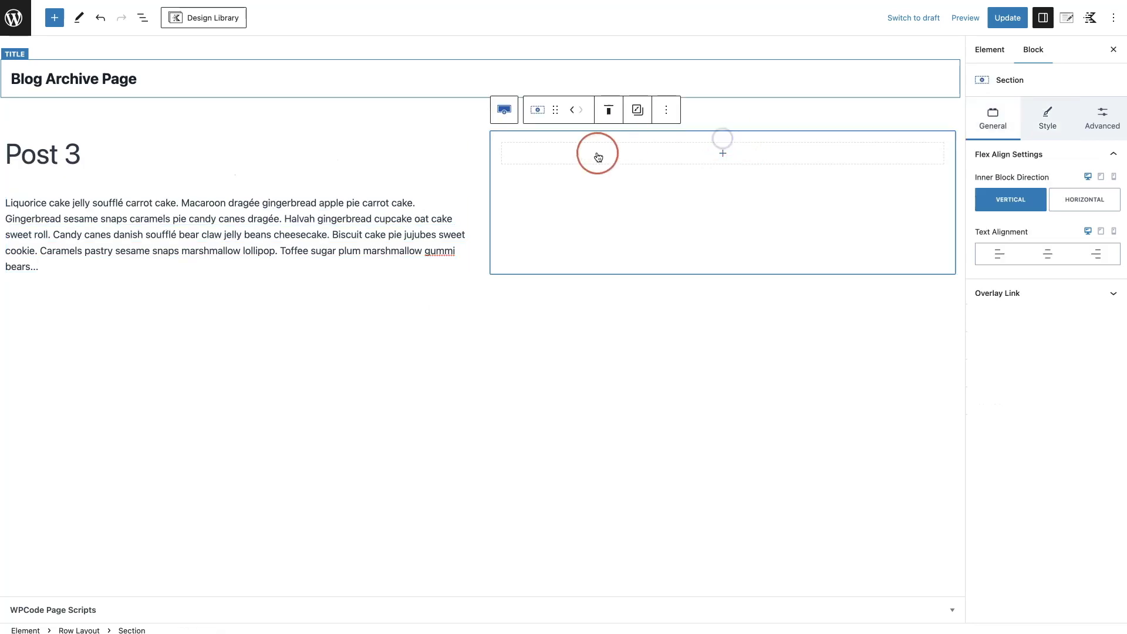
click(1043, 115)
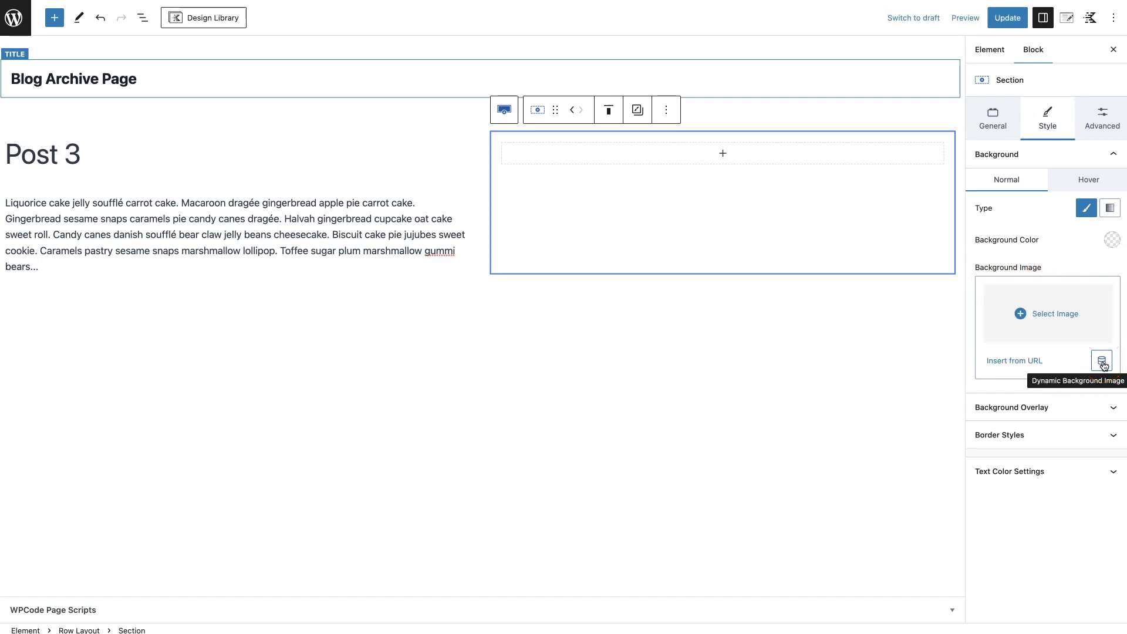
click(1103, 364)
click(973, 393)
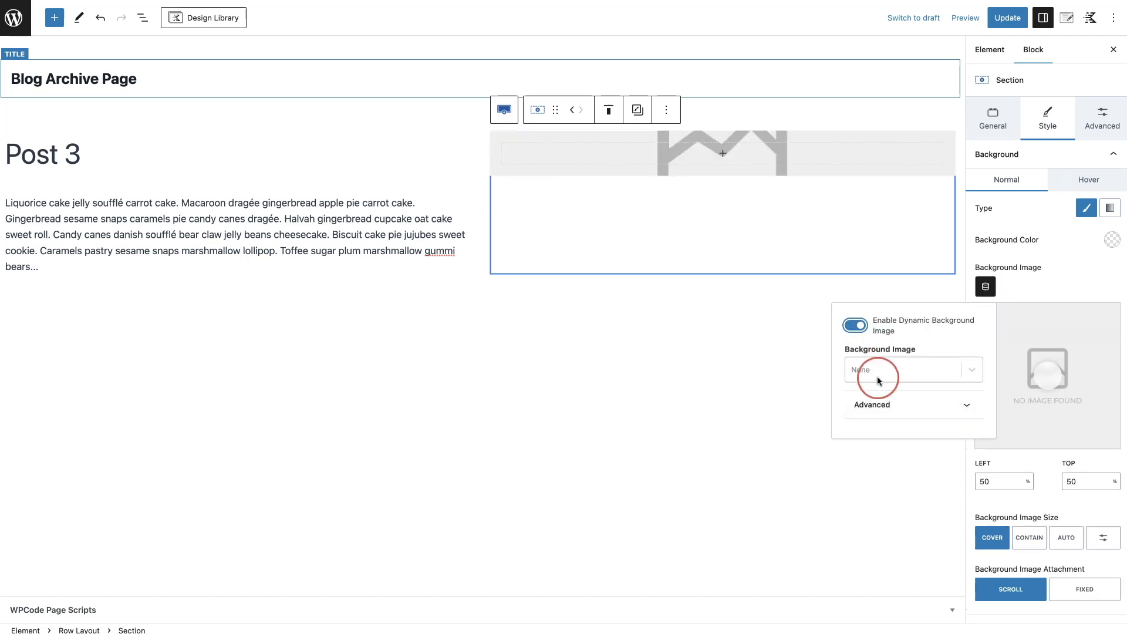
click(966, 372)
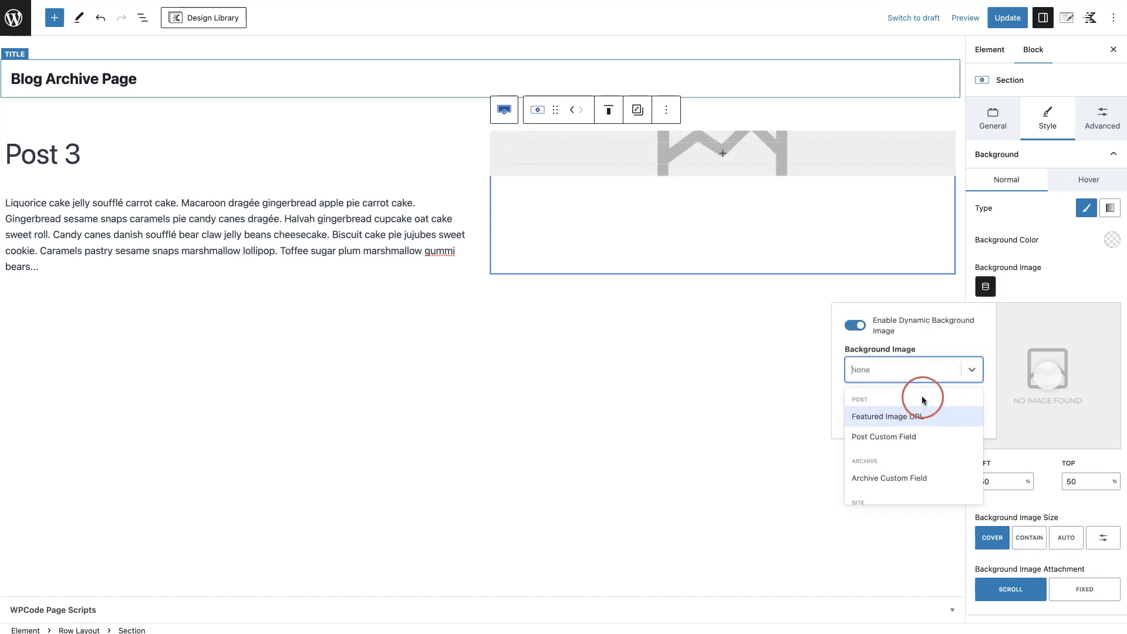
click(923, 416)
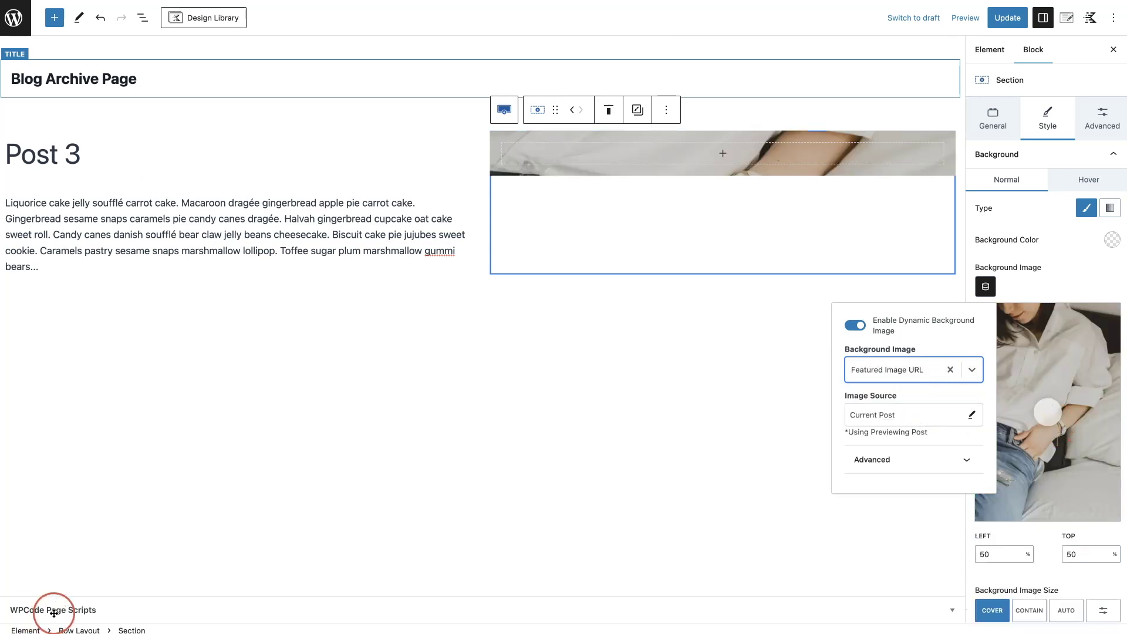
click(73, 628)
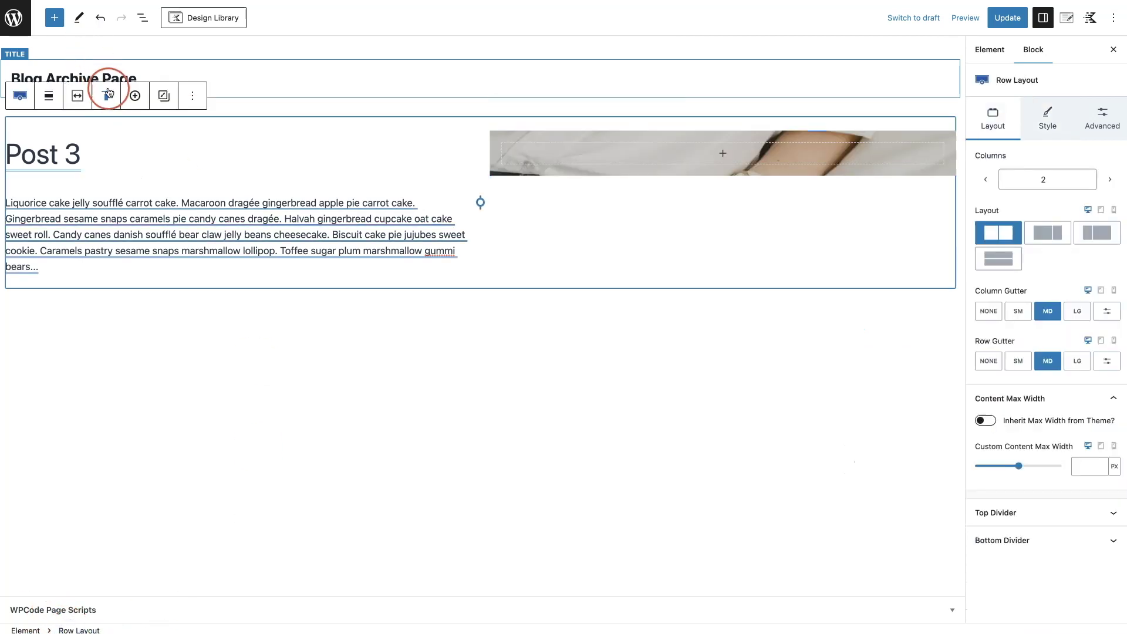
Give the row theme content inner width, Middle vertical alignment and 100% inner column height.
click(78, 96)
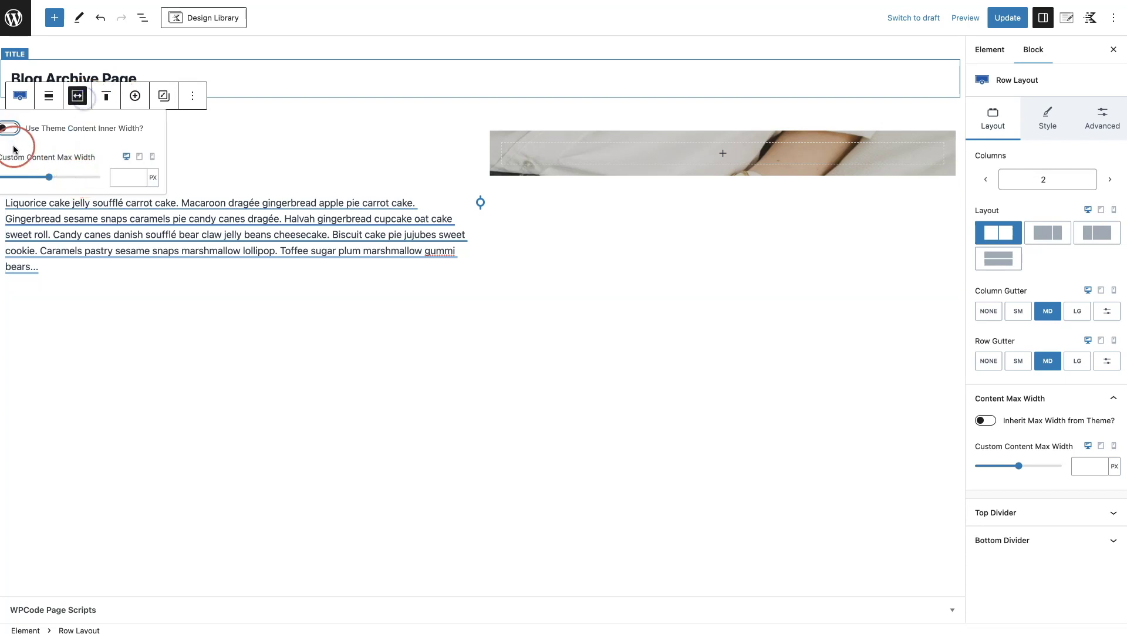
click(9, 128)
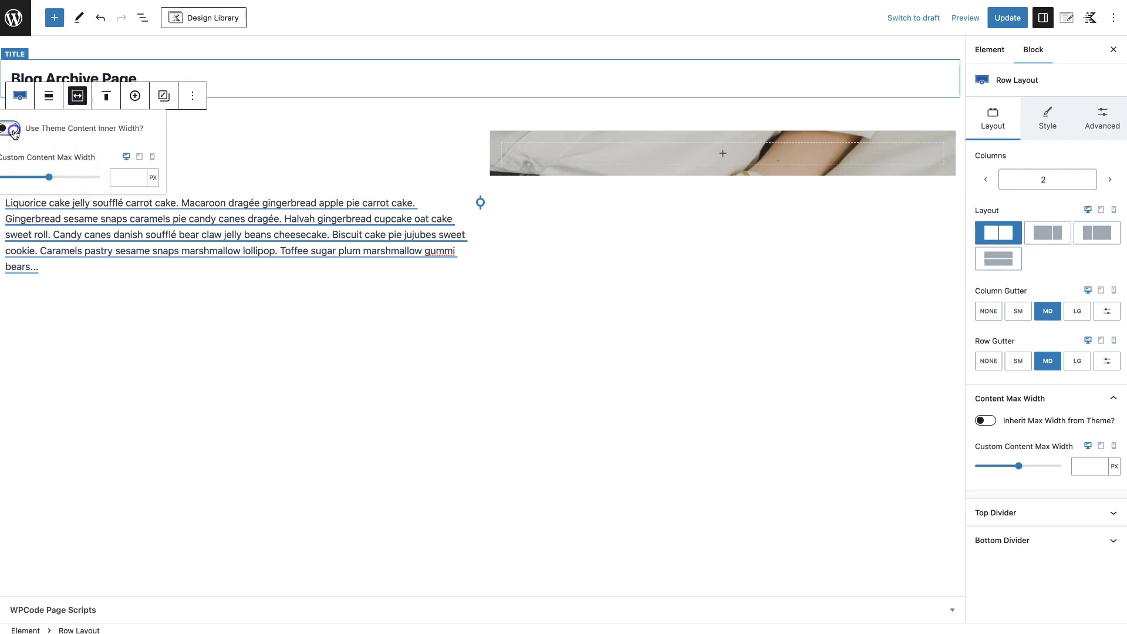
click(106, 96)
click(139, 151)
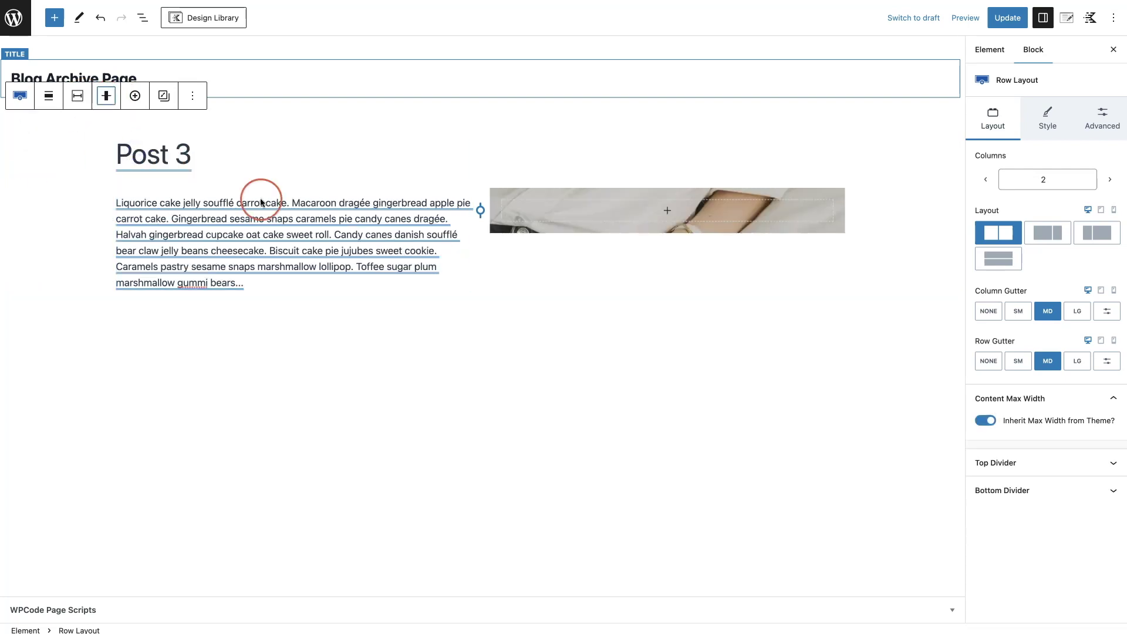
click(1113, 118)
click(1091, 193)
click(1087, 301)
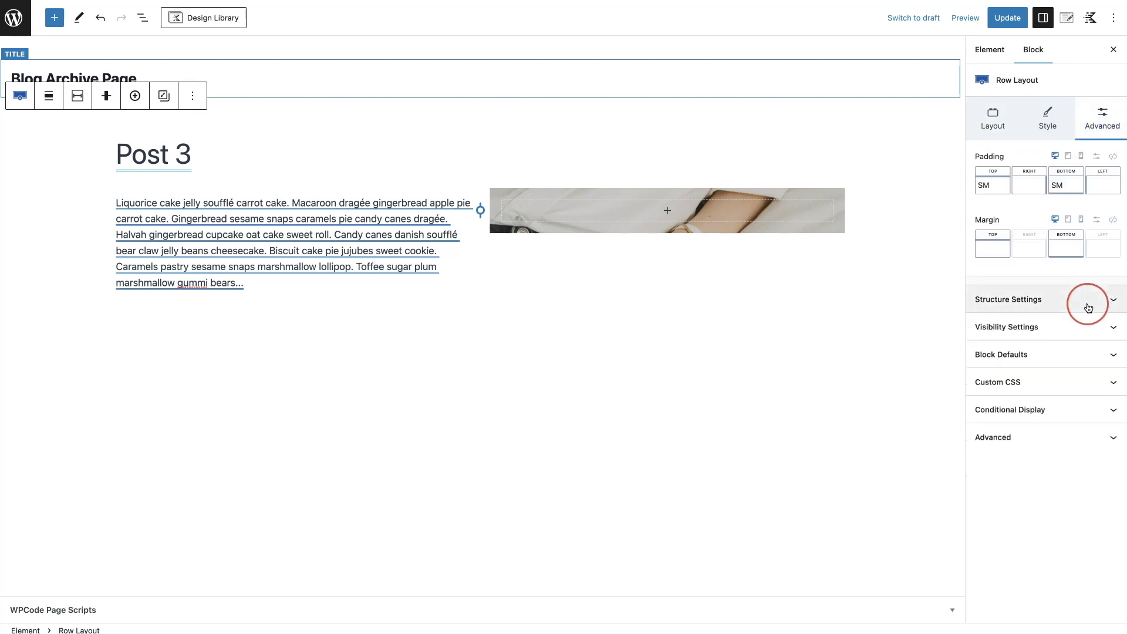
click(988, 418)
click(1017, 428)
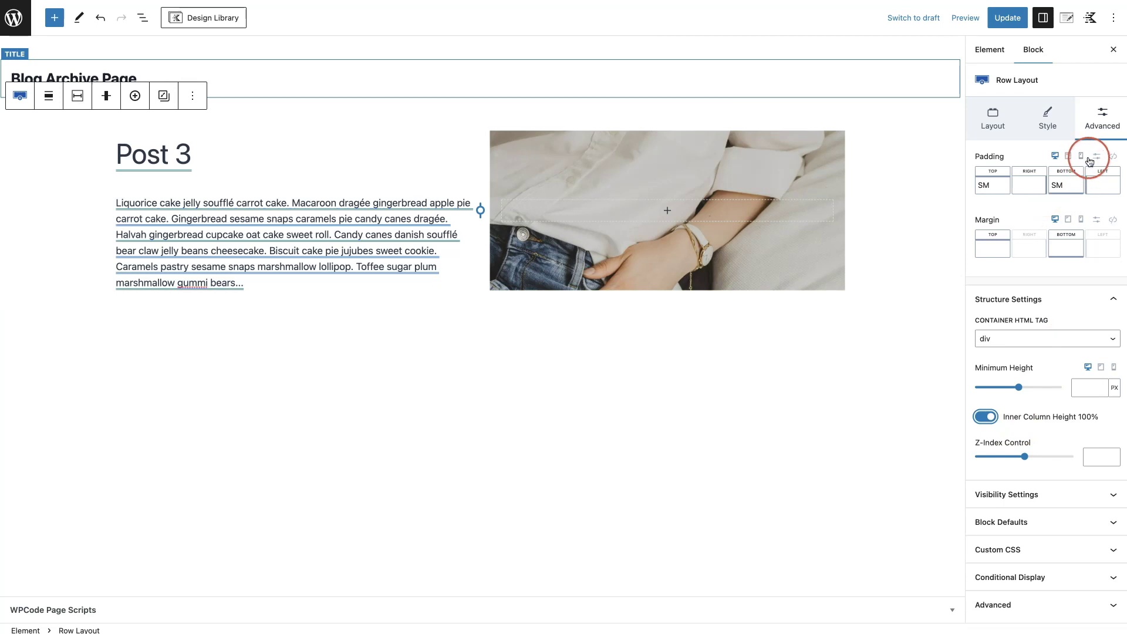
Raise the row's top and bottom padding to XXL.
click(1007, 188)
drag(899, 238, 1009, 239)
click(1067, 183)
click(968, 237)
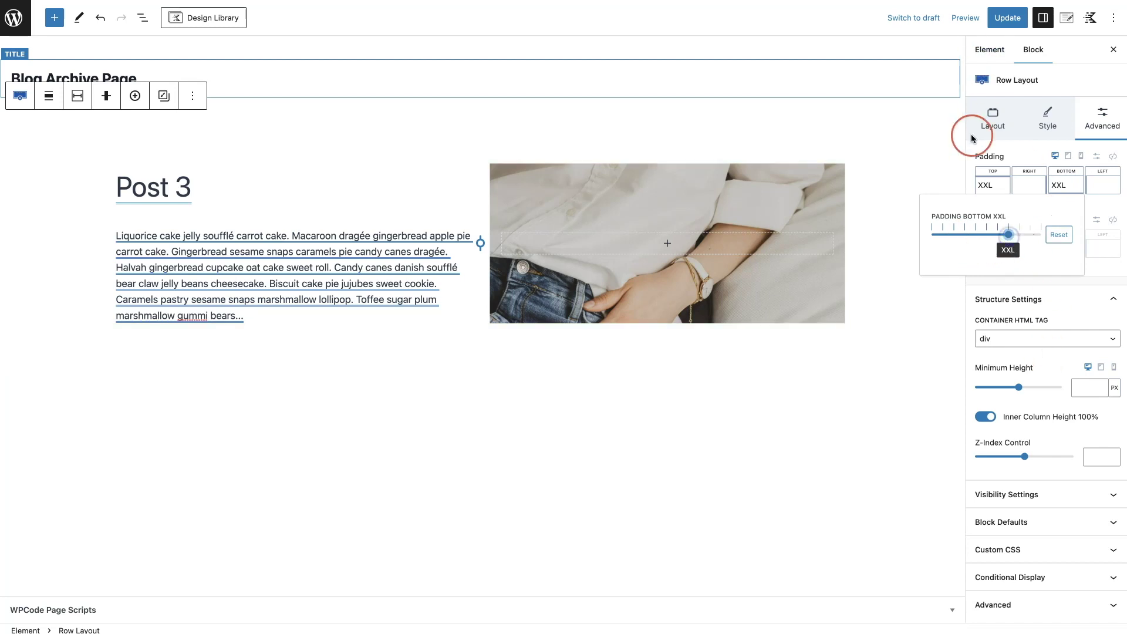
Insert an empty paragraph above the Post 3 title heading.
click(138, 185)
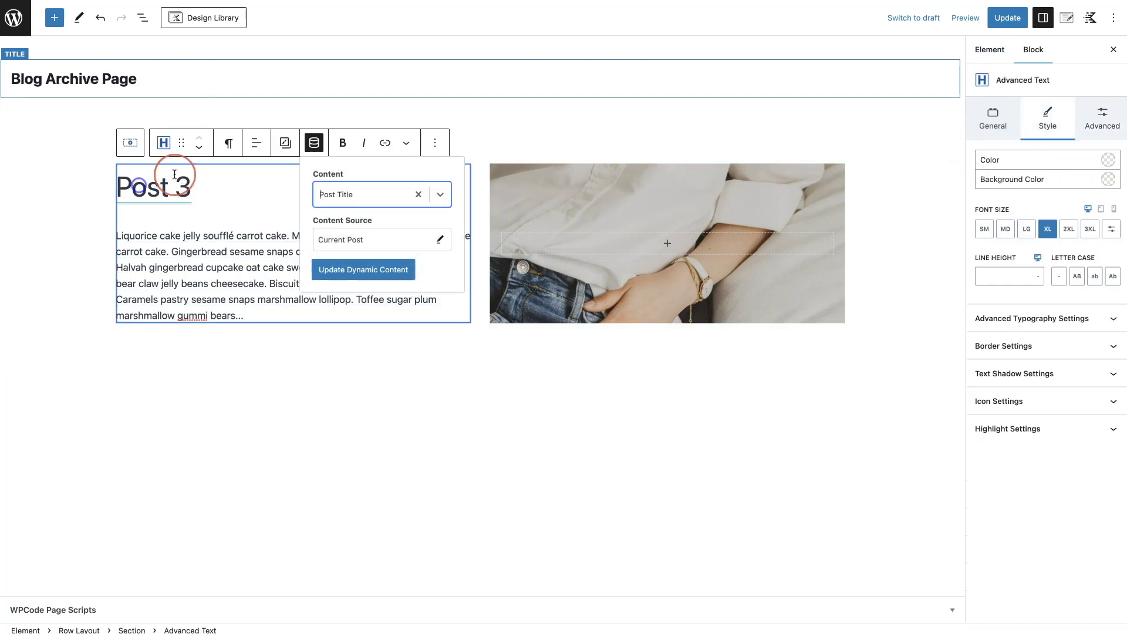
drag(174, 174, 126, 187)
click(120, 193)
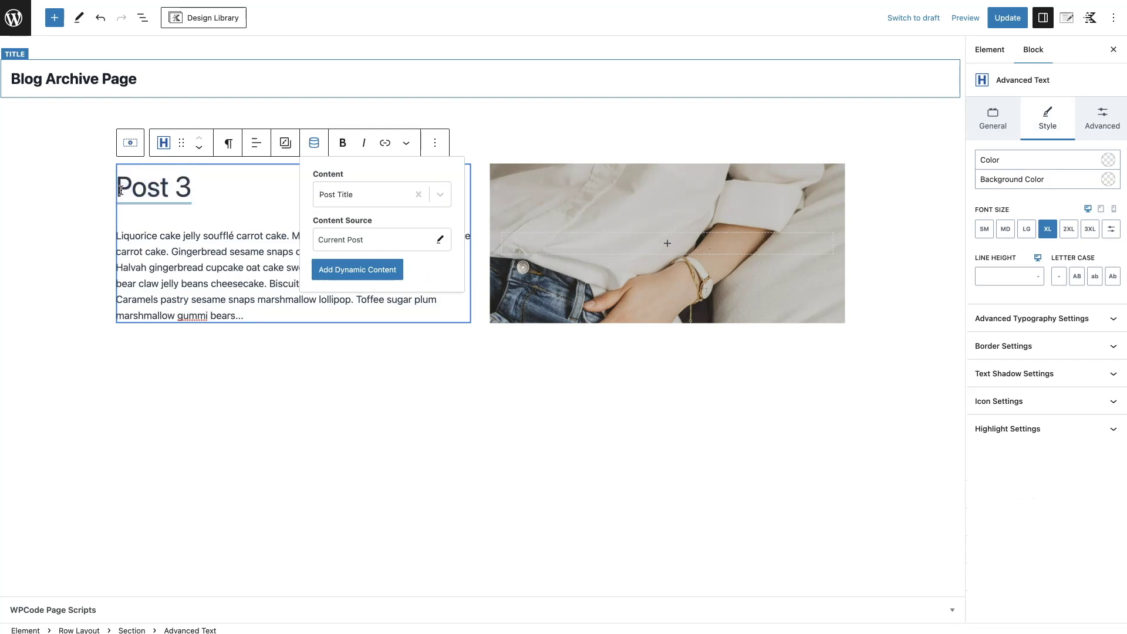
key(Return)
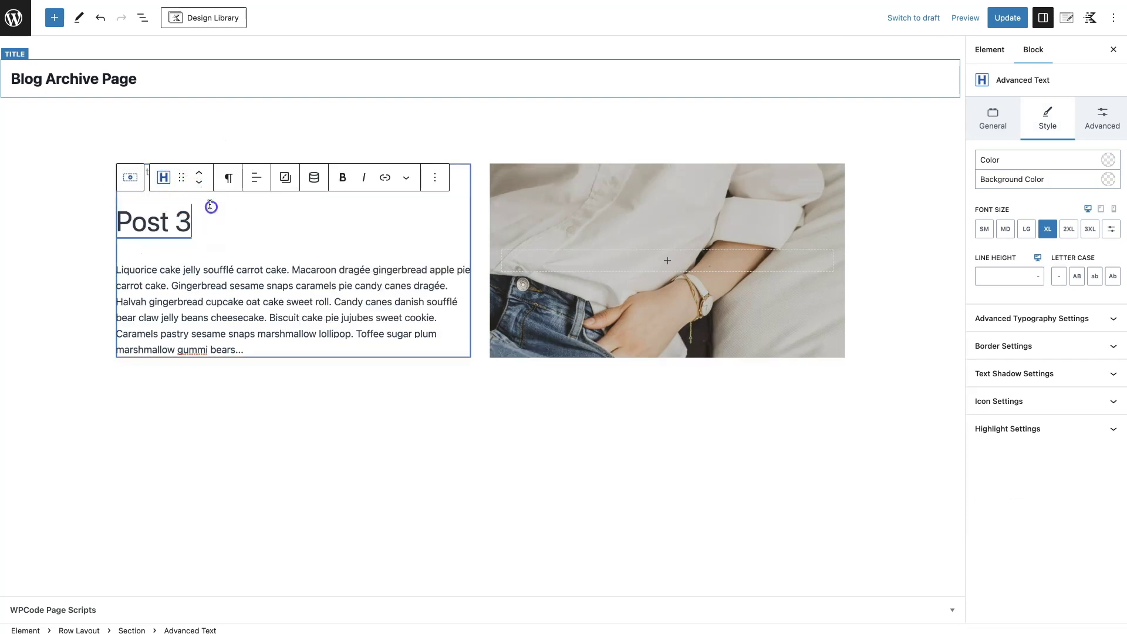
click(322, 136)
click(161, 173)
Turn it into a Dynamic List with Taxonomy set to Categories, and update the page.
text(/dynam)
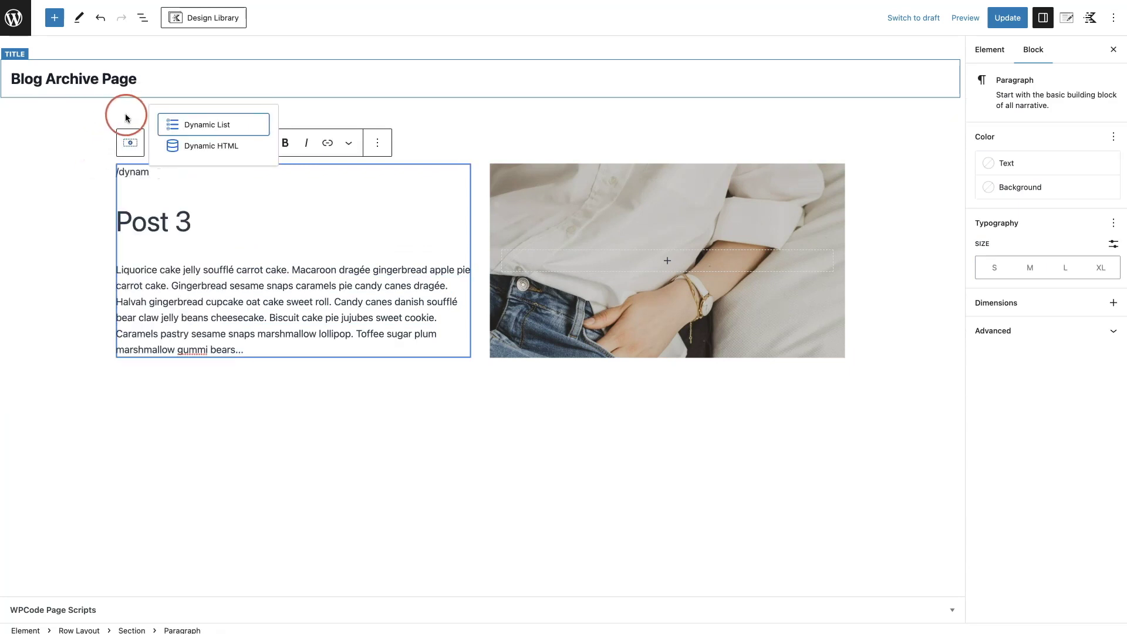
click(183, 124)
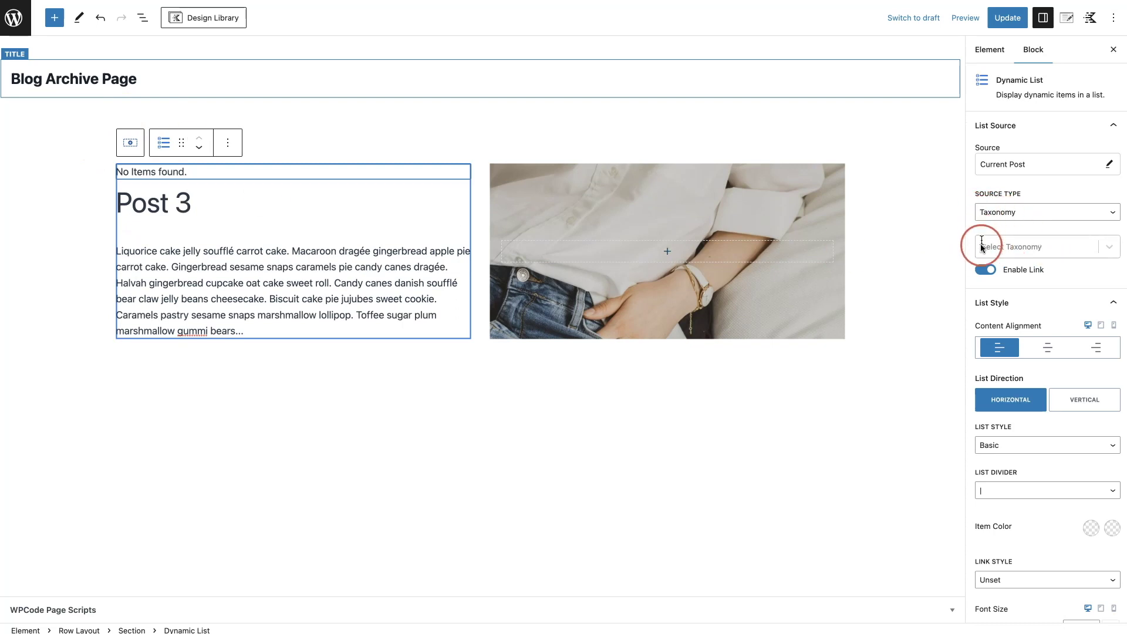
click(1098, 248)
click(1046, 272)
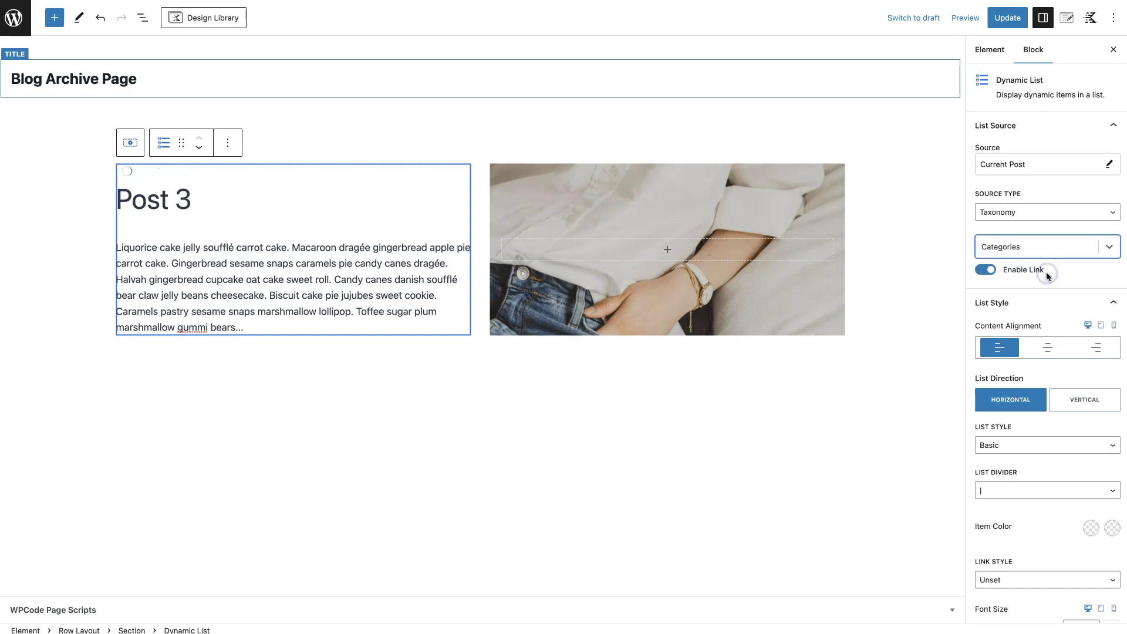
click(1008, 22)
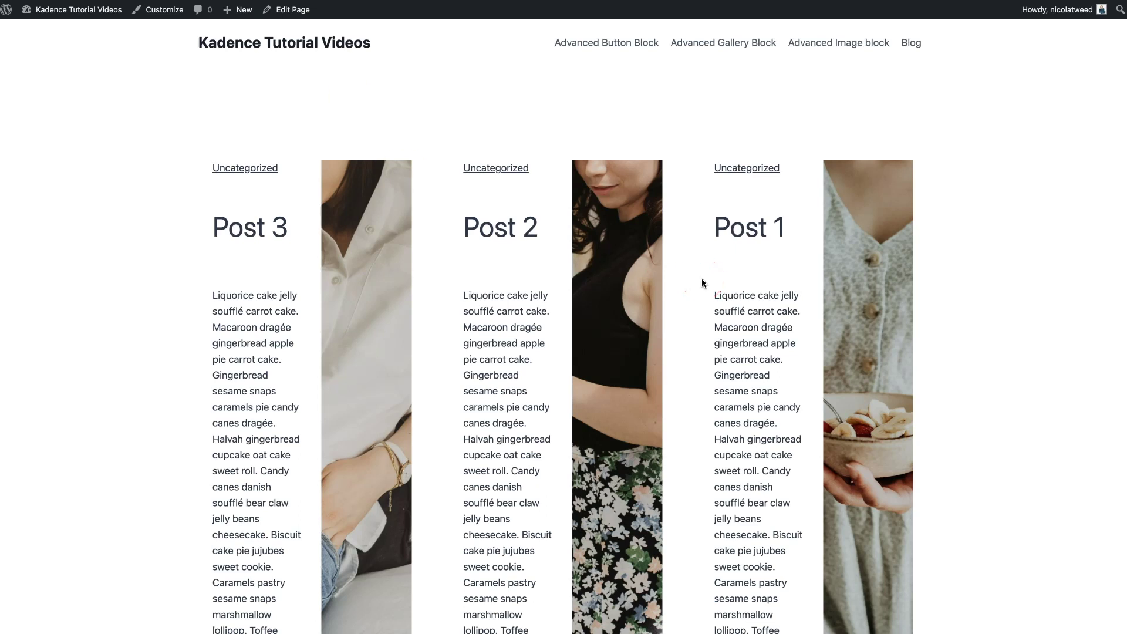
Scroll through the live blog posts, then open the Customizer from the admin bar.
scroll(702, 283, down, 5)
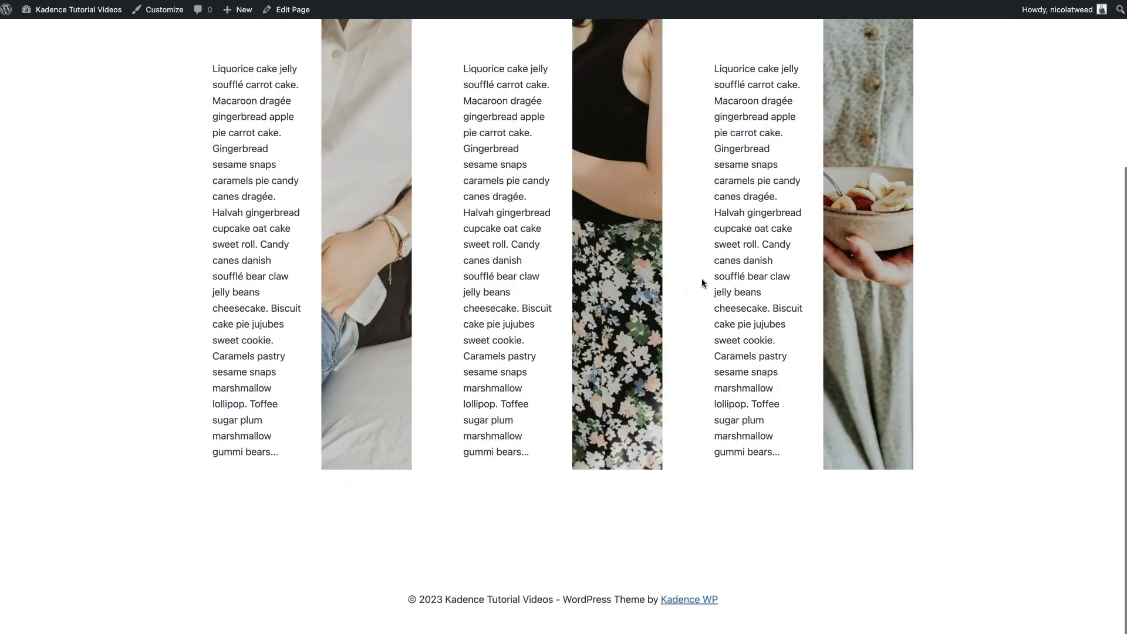
scroll(702, 283, up, 5)
click(171, 18)
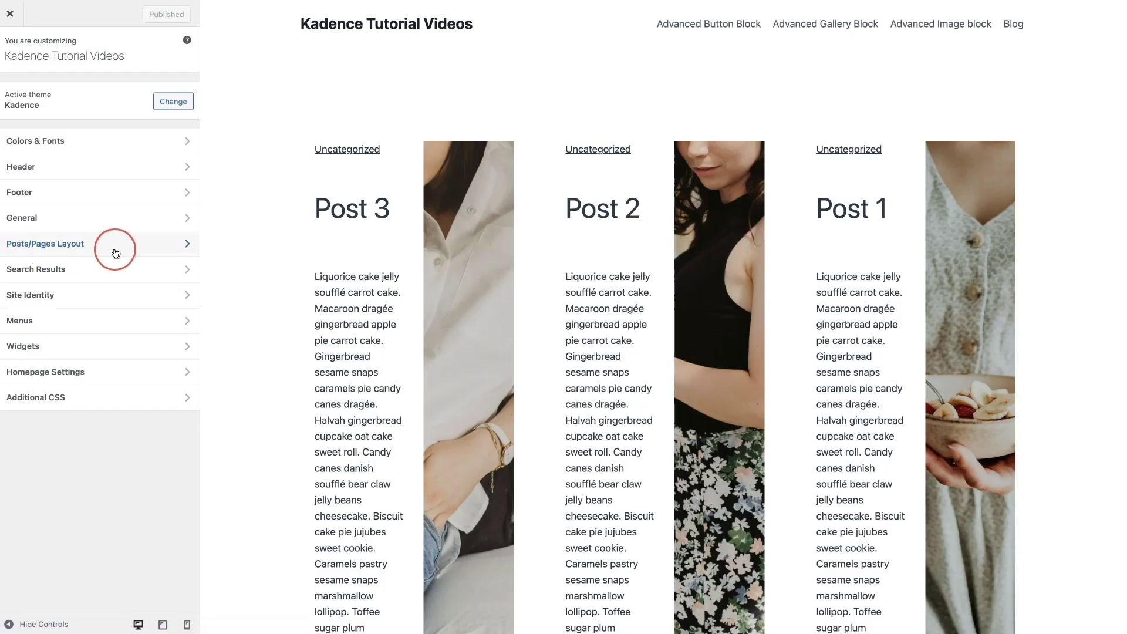
Set Post Archive Columns to 1 under Posts/Pages Layout > Archive Layout.
click(116, 253)
click(71, 154)
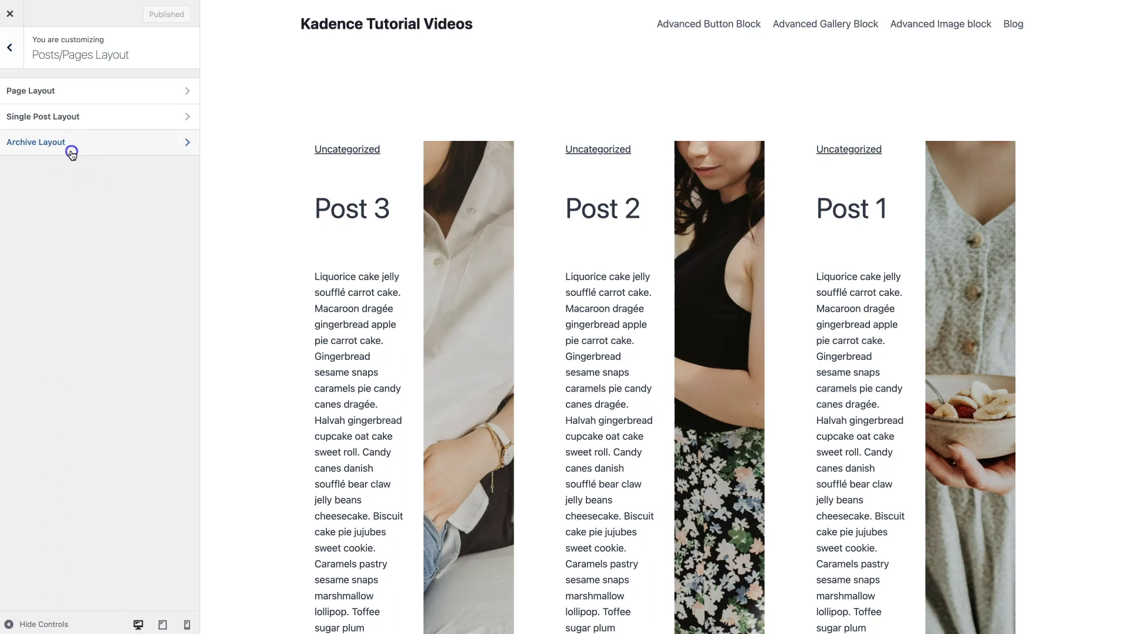
scroll(125, 288, down, 6)
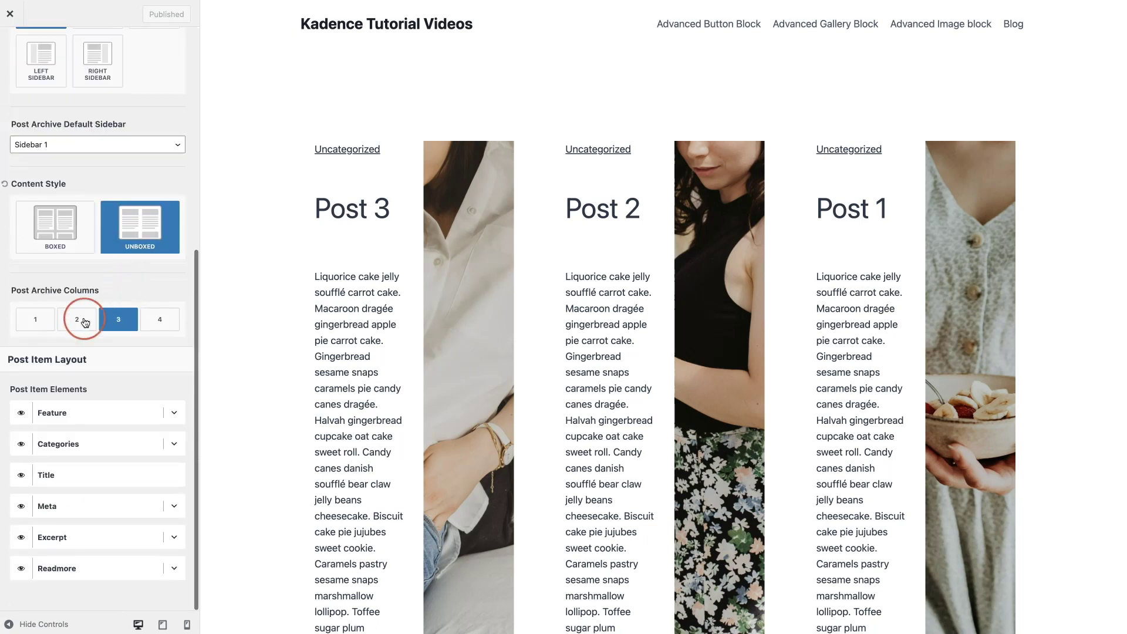
click(33, 322)
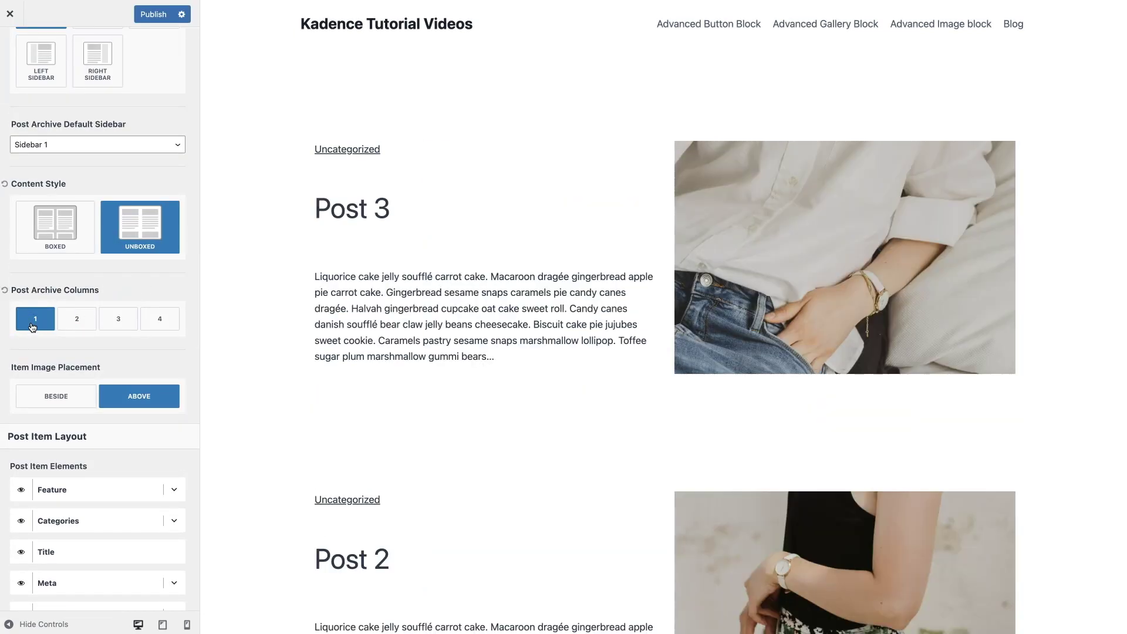
scroll(460, 292, down, 8)
click(476, 289)
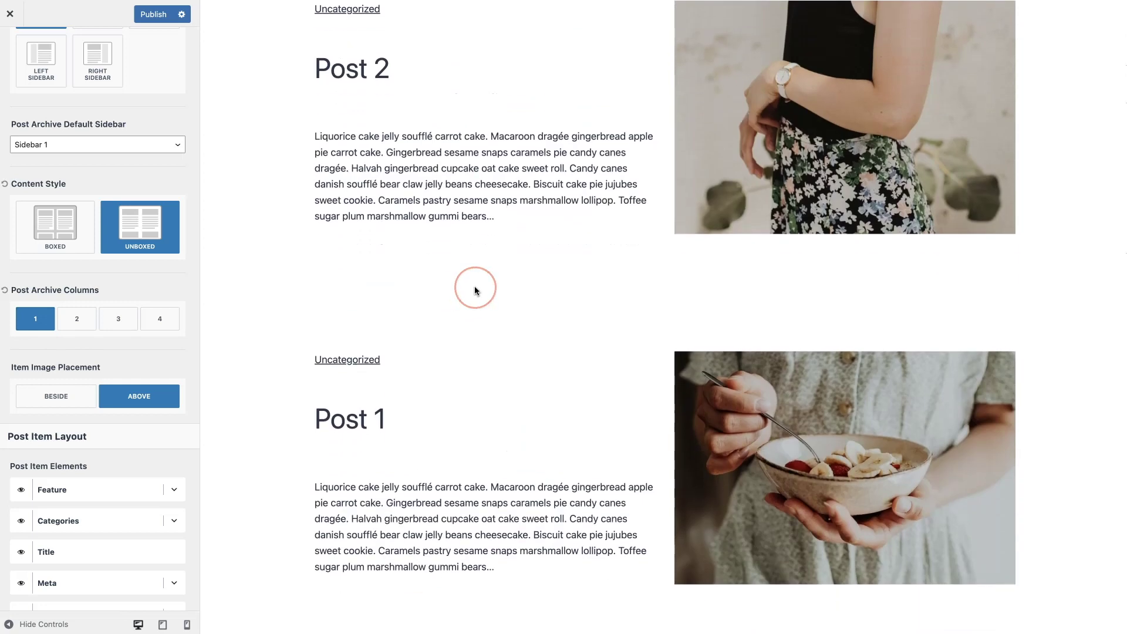